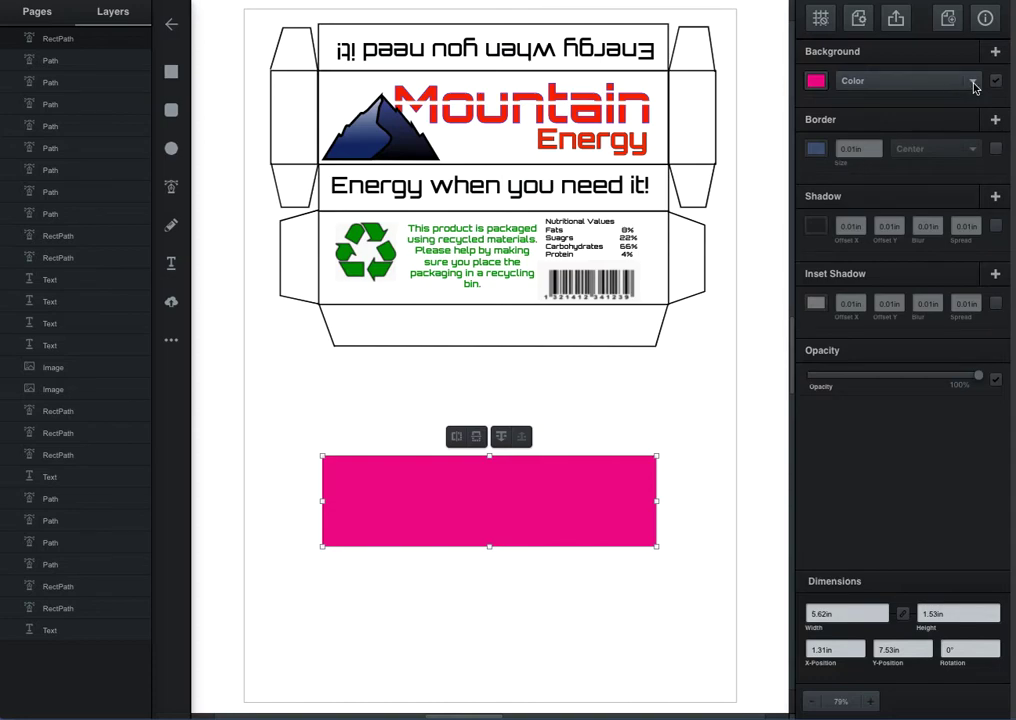
# Step: Change the pink rectangle's background fill to near-white #fcfbfb
pyautogui.click(972, 80)
pyautogui.click(816, 84)
pyautogui.click(816, 84)
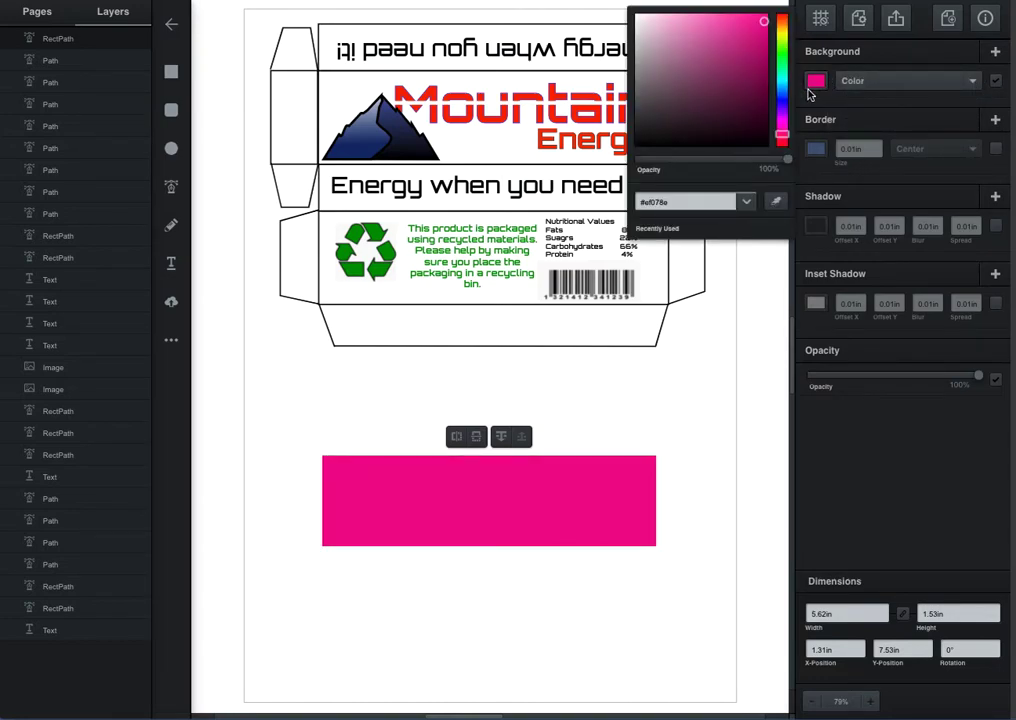
pyautogui.click(637, 20)
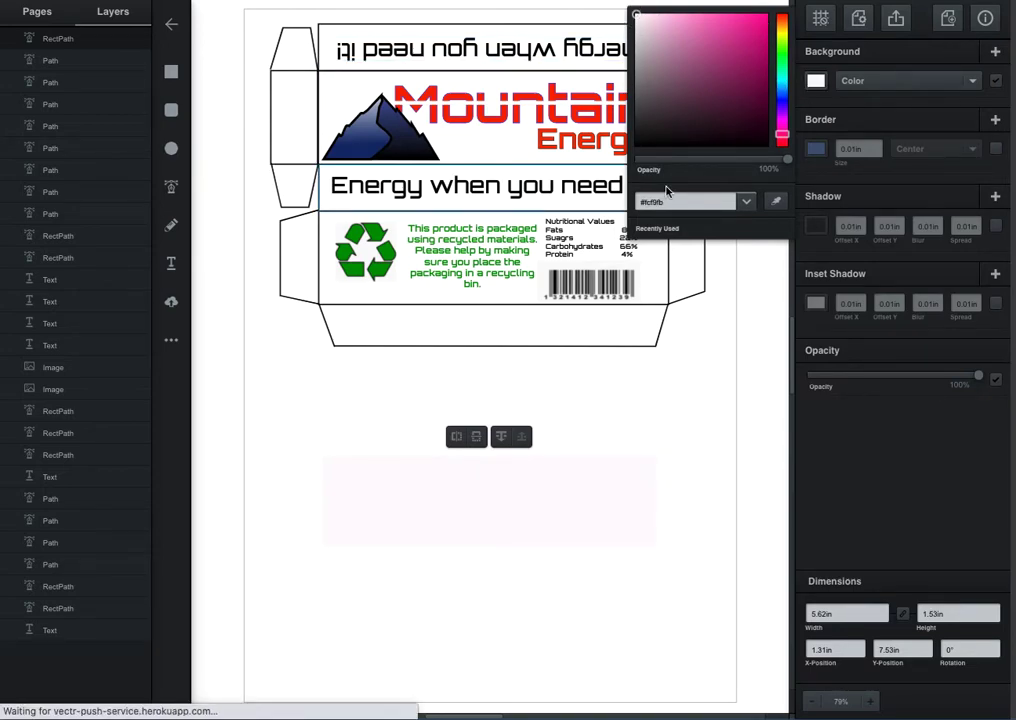
pyautogui.hotkey('ctrl', 'a')
pyautogui.write('#fff')
pyautogui.click(634, 146)
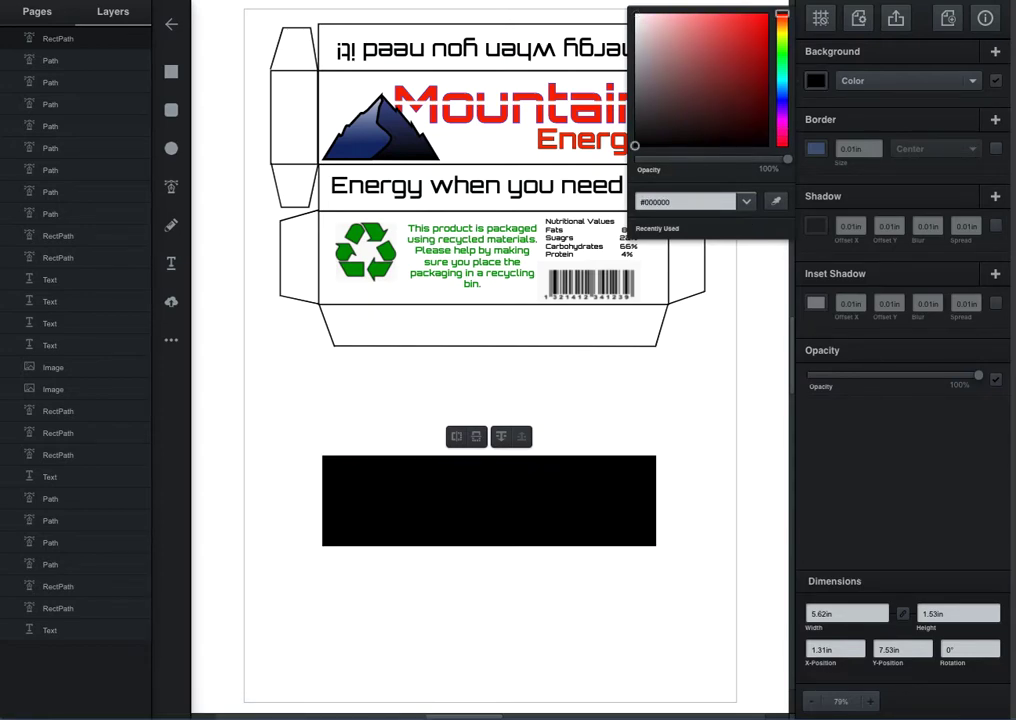
pyautogui.click(639, 18)
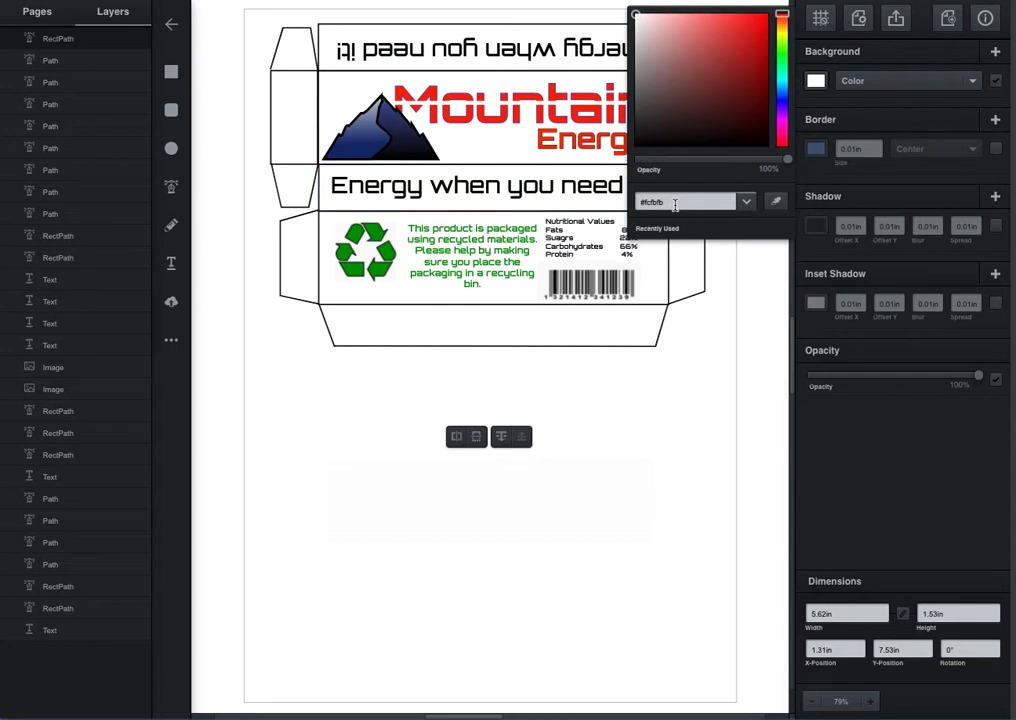
pyautogui.click(835, 105)
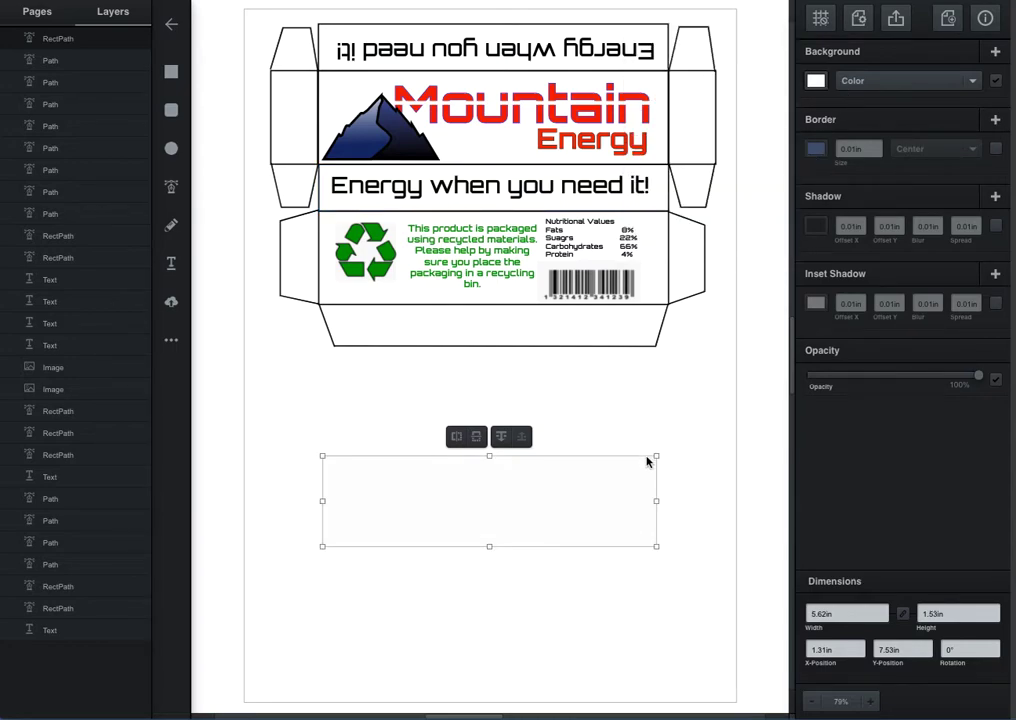
pyautogui.click(818, 88)
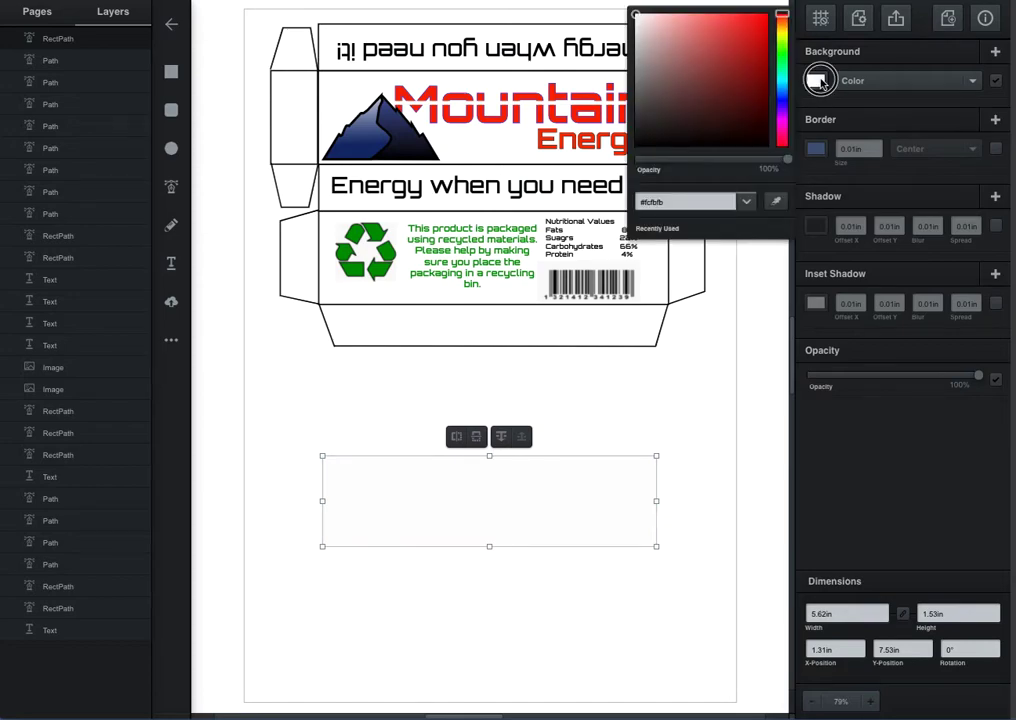
pyautogui.click(569, 424)
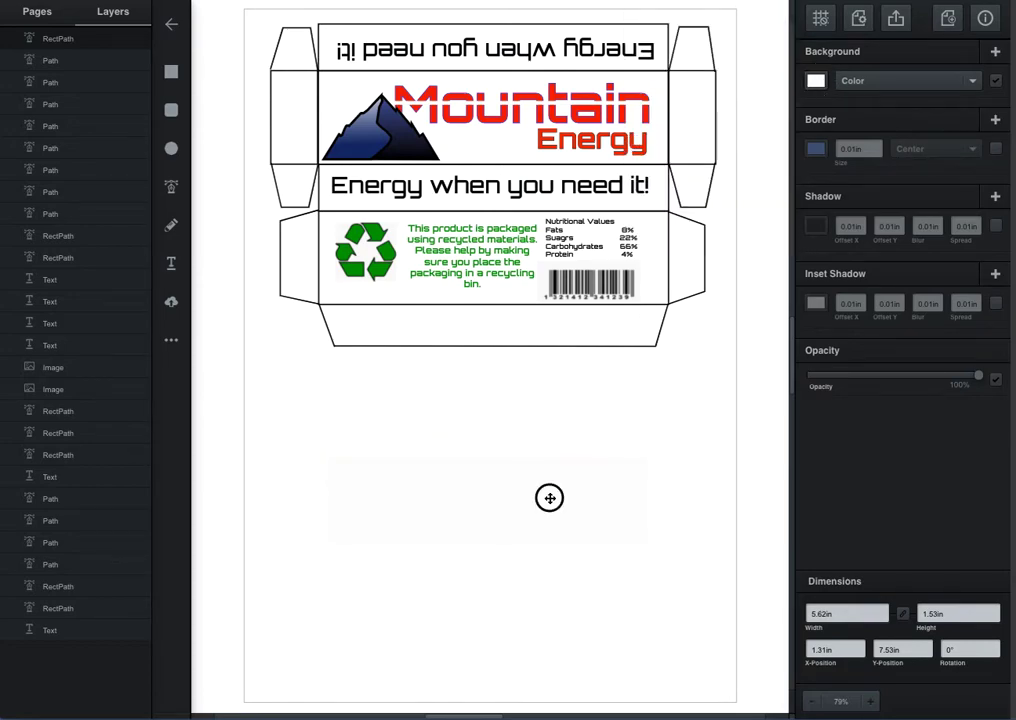
pyautogui.click(816, 80)
pyautogui.moveTo(637, 17); pyautogui.dragTo(635, 15)
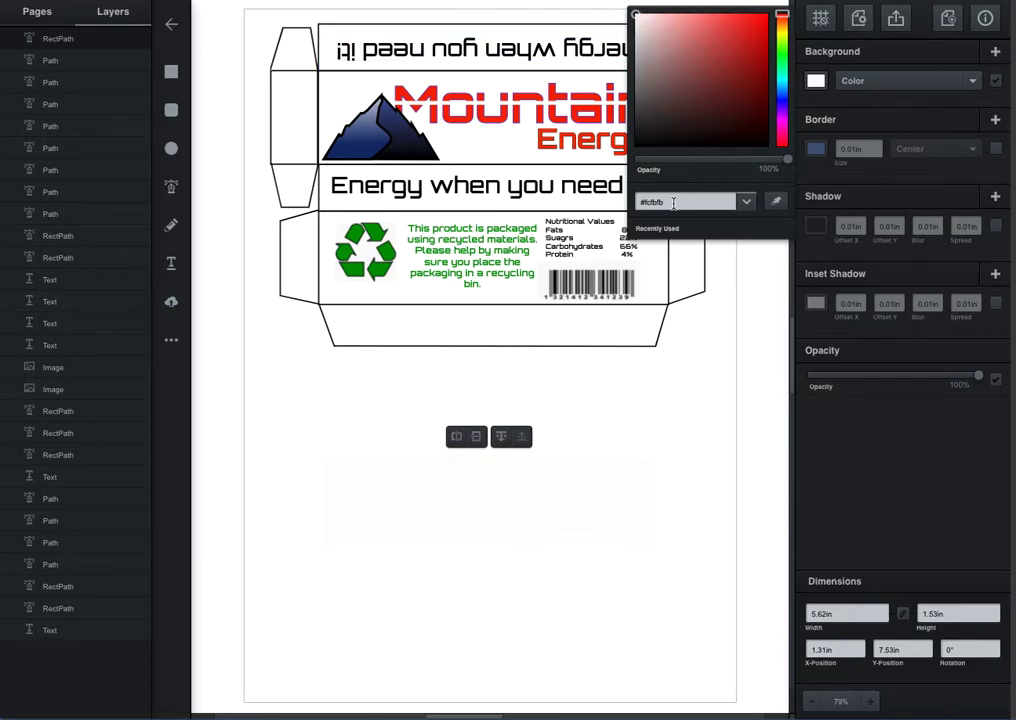
pyautogui.click(589, 475)
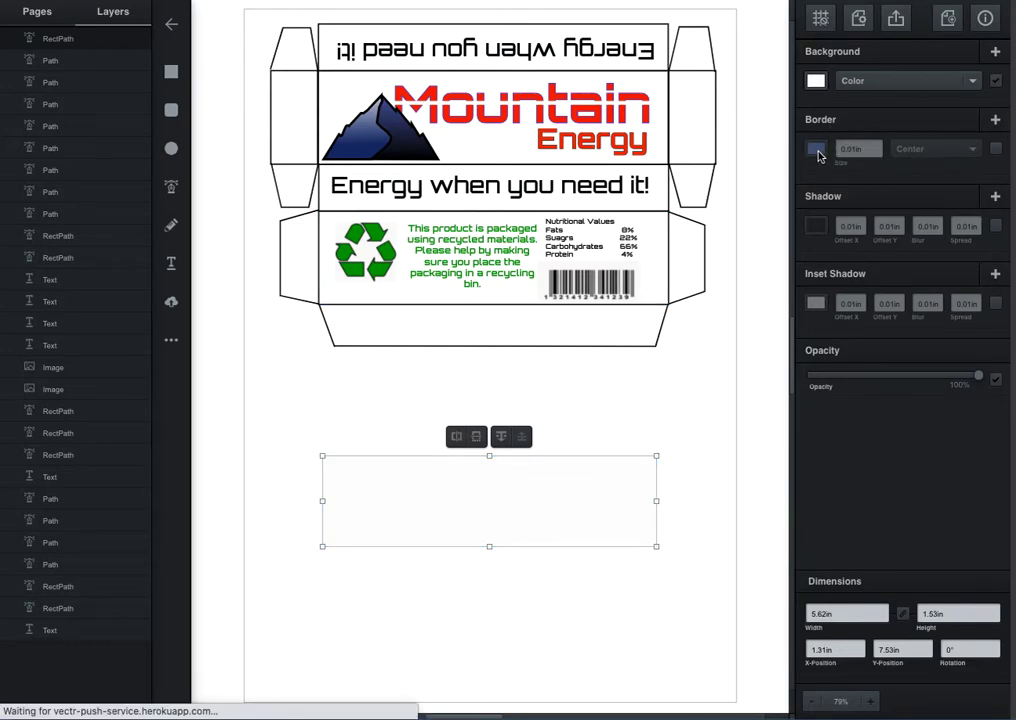
# Step: Turn on the rectangle's border, reduce its size to 0 in and set its colour to black #000000
pyautogui.click(995, 150)
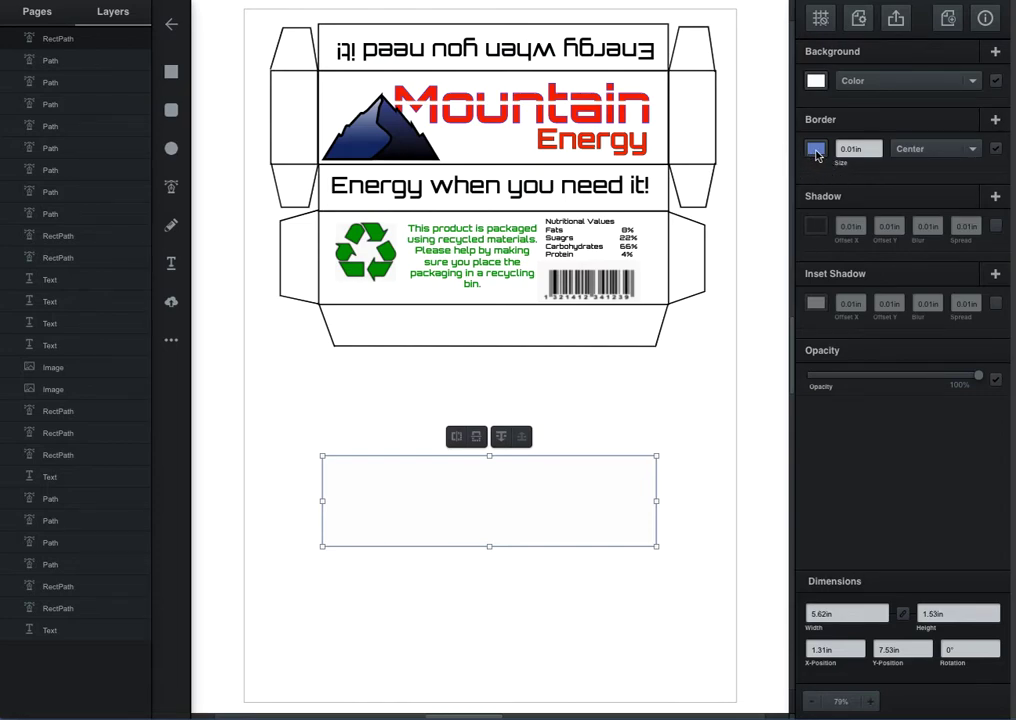
pyautogui.click(876, 146)
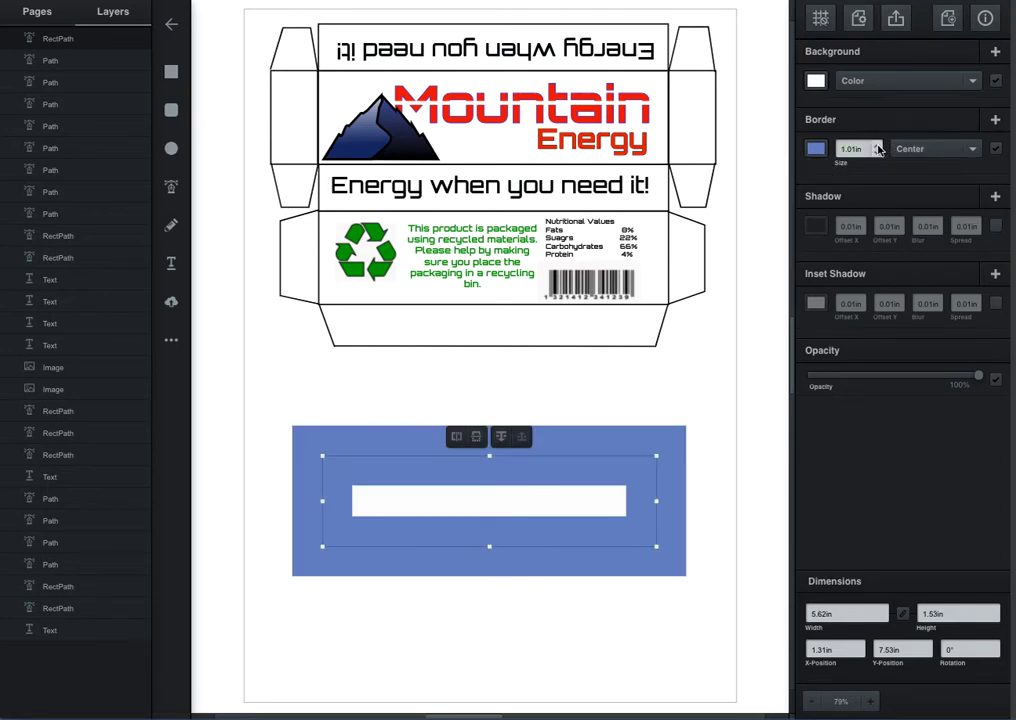
pyautogui.click(878, 153)
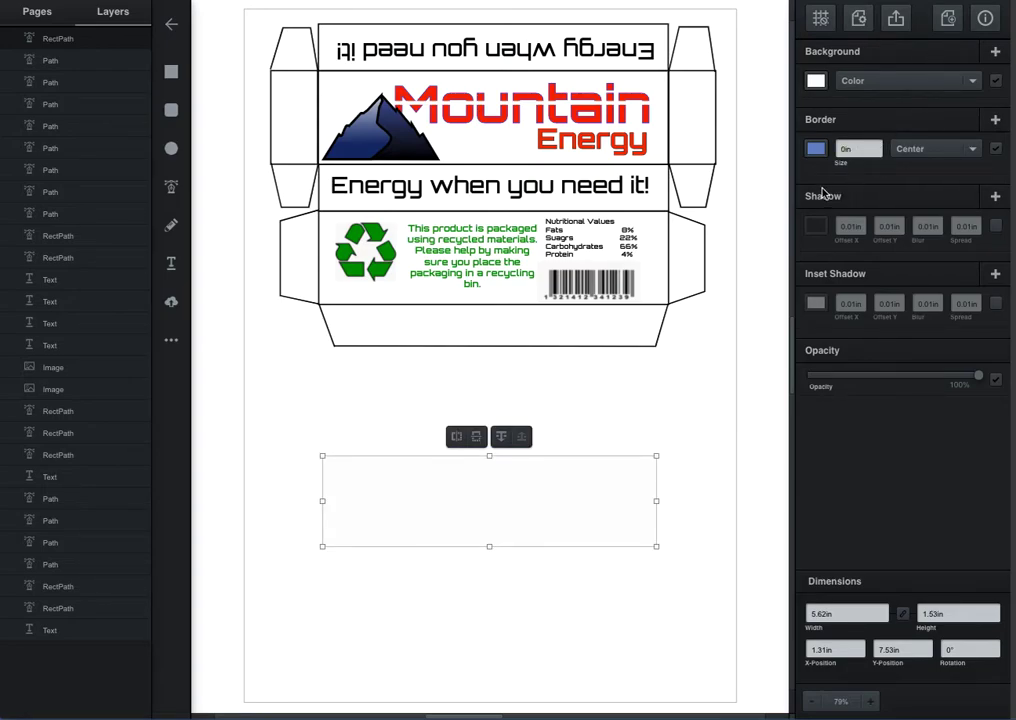
pyautogui.click(816, 148)
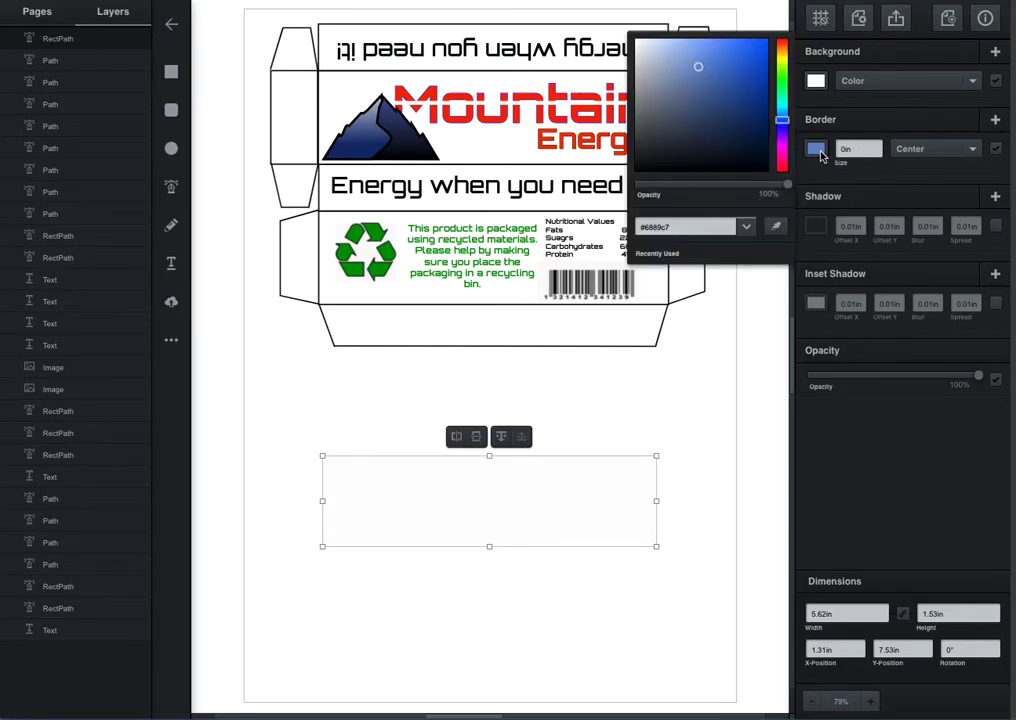
pyautogui.click(766, 173)
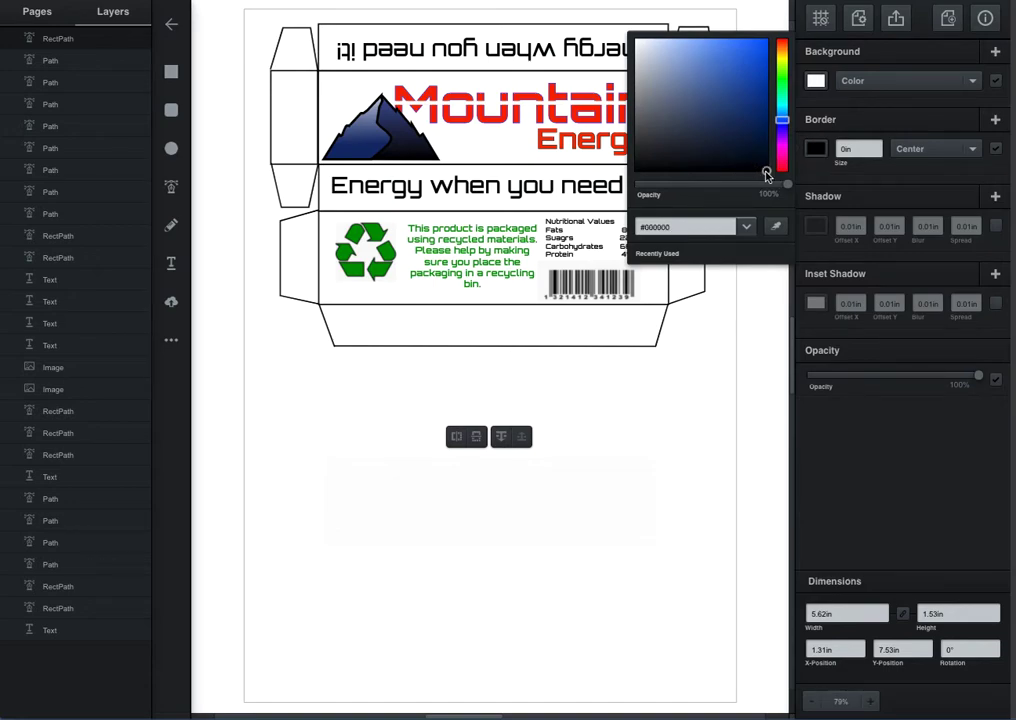
pyautogui.click(982, 173)
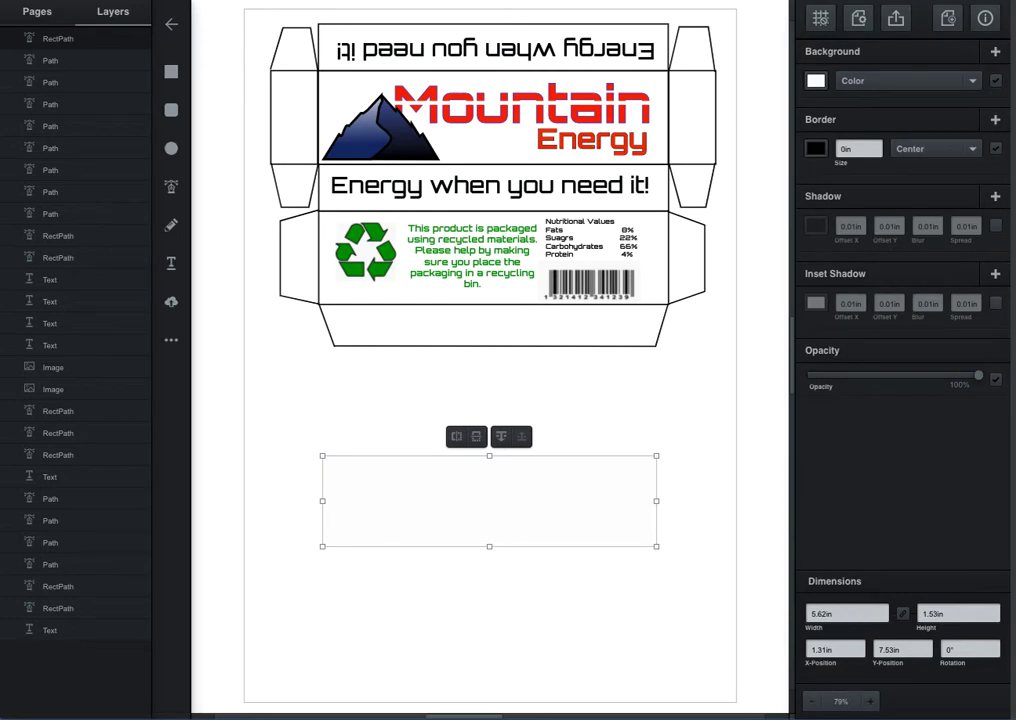
# Step: Set the document's measurement unit to millimetres
pyautogui.click(857, 20)
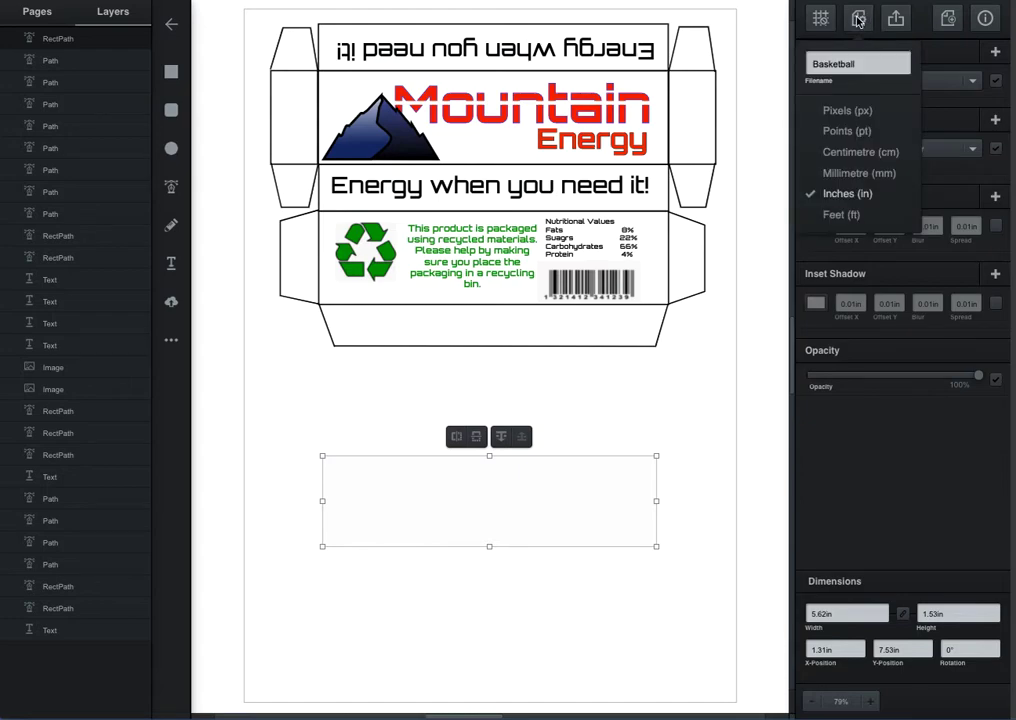
pyautogui.click(847, 110)
pyautogui.click(847, 194)
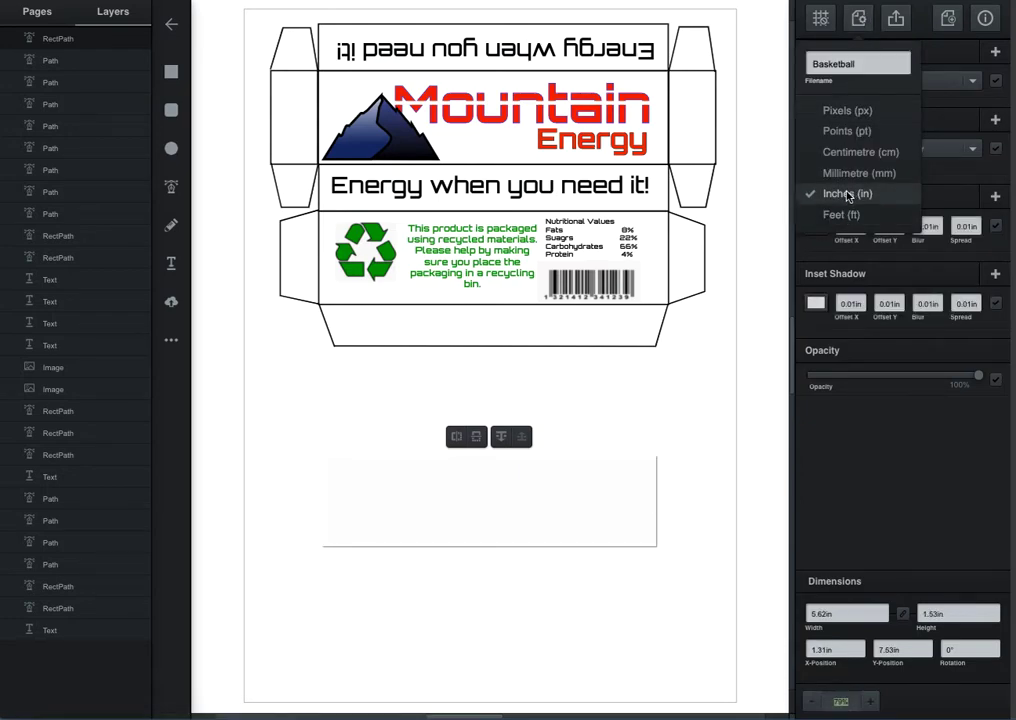
pyautogui.click(860, 152)
pyautogui.click(852, 175)
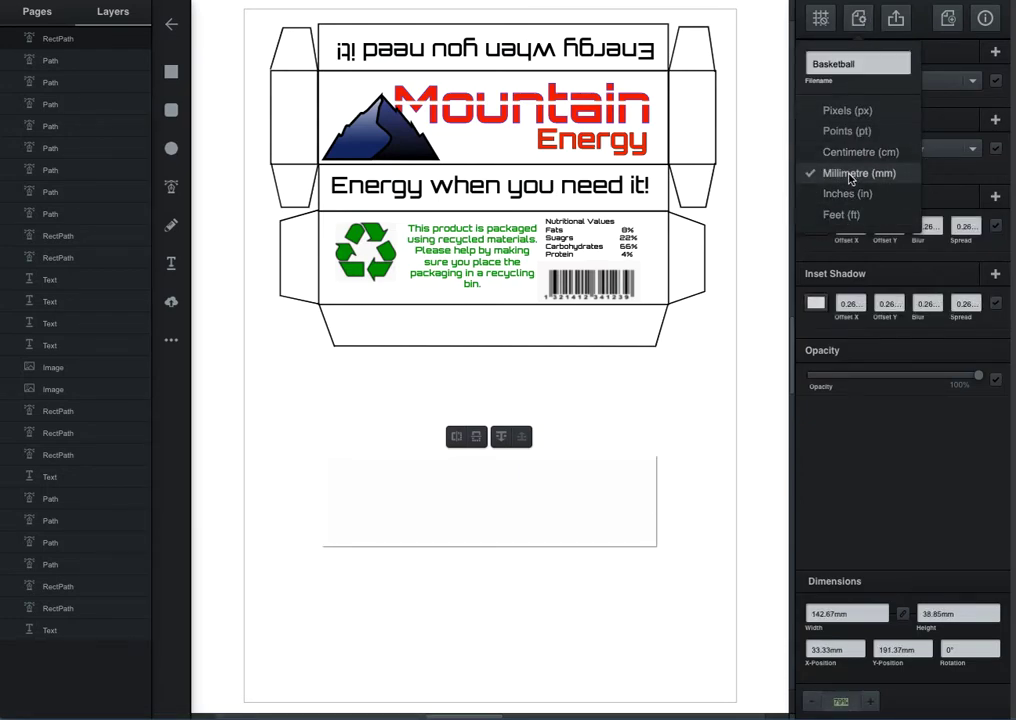
pyautogui.click(873, 152)
pyautogui.click(869, 168)
pyautogui.click(866, 154)
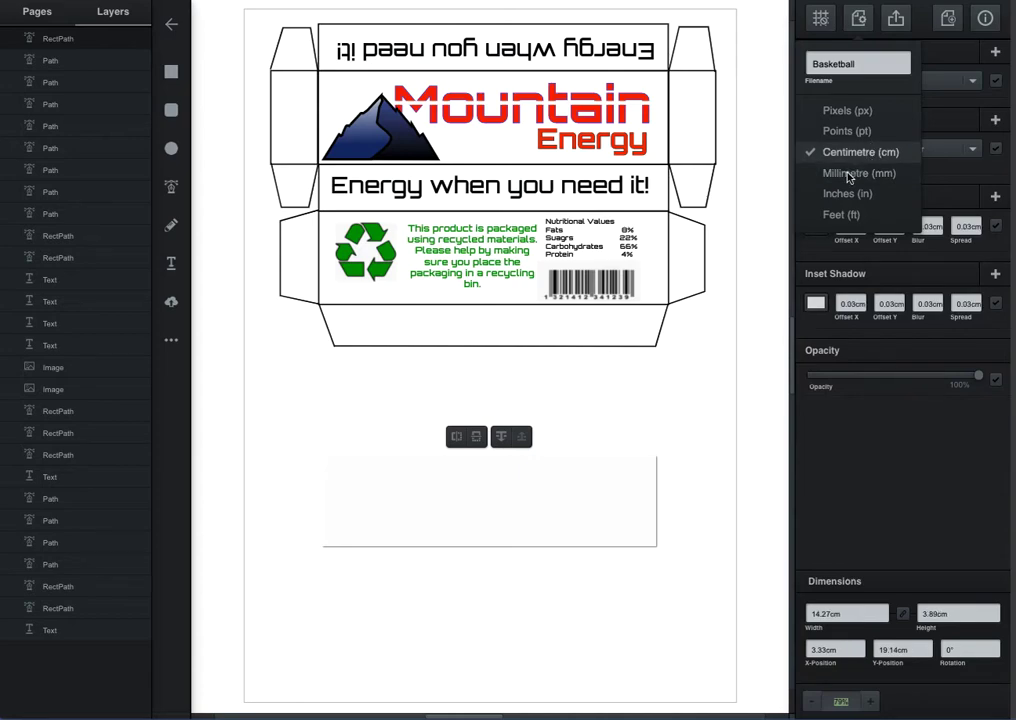
pyautogui.click(854, 174)
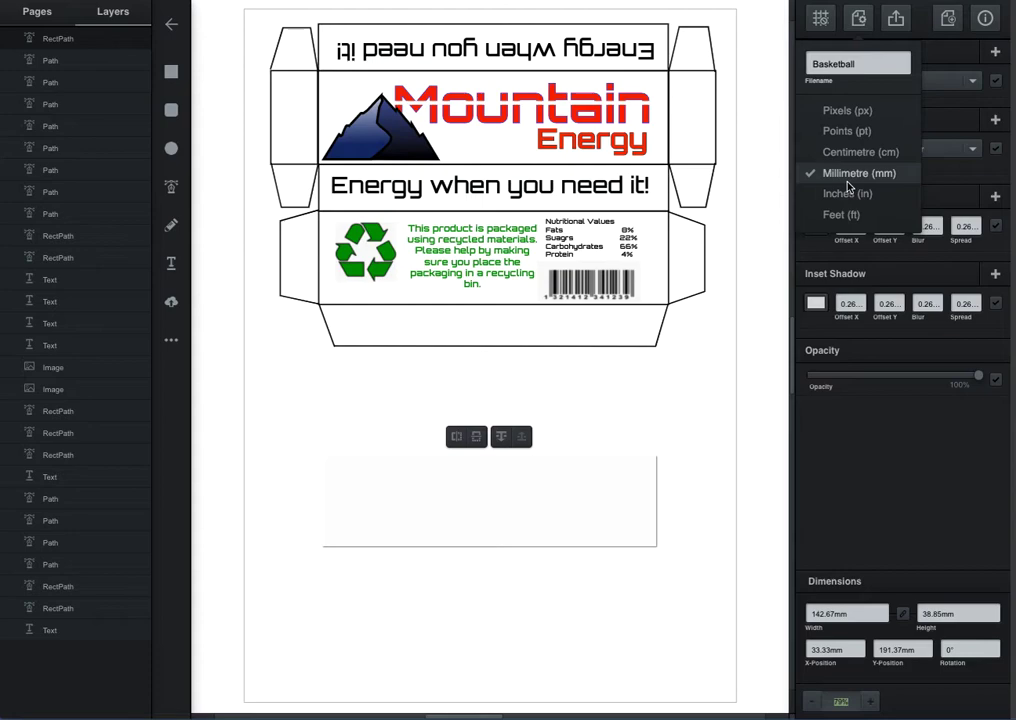
pyautogui.click(847, 182)
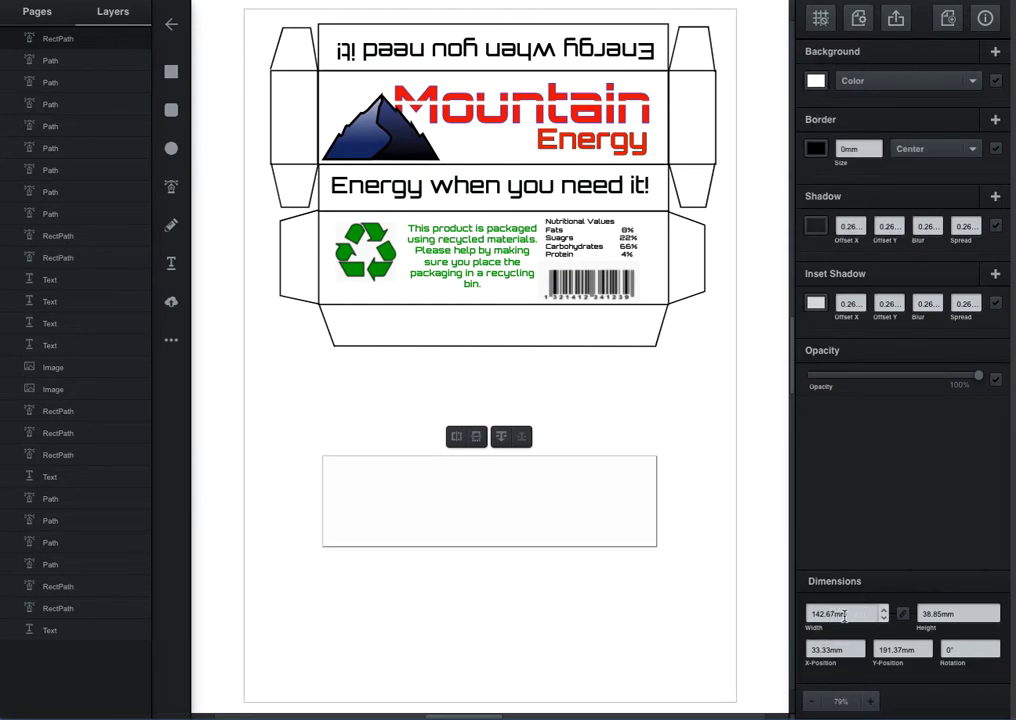
# Step: Set the blank rectangle's width to 140 mm
pyautogui.moveTo(833, 614); pyautogui.dragTo(813, 614)
pyautogui.click(836, 613)
pyautogui.press('BackSpace')
pyautogui.press('BackSpace')
pyautogui.press('BackSpace')
pyautogui.press('BackSpace')
pyautogui.press('BackSpace')
pyautogui.press('BackSpace')
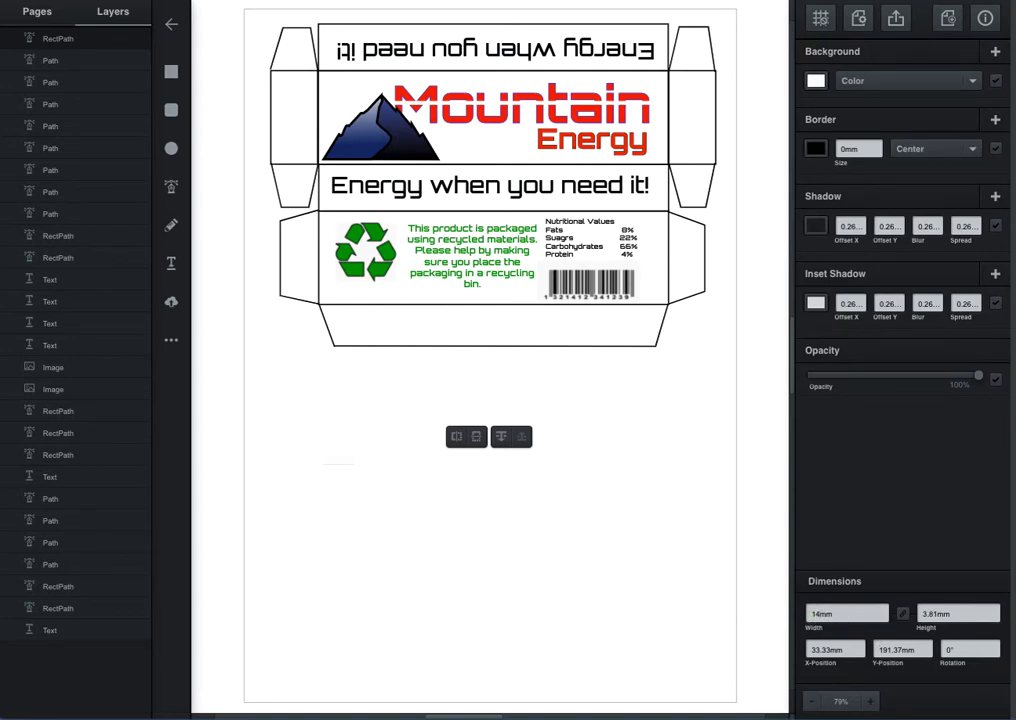
pyautogui.write('149')
pyautogui.press('BackSpace')
pyautogui.write('0')
pyautogui.press('Tab')
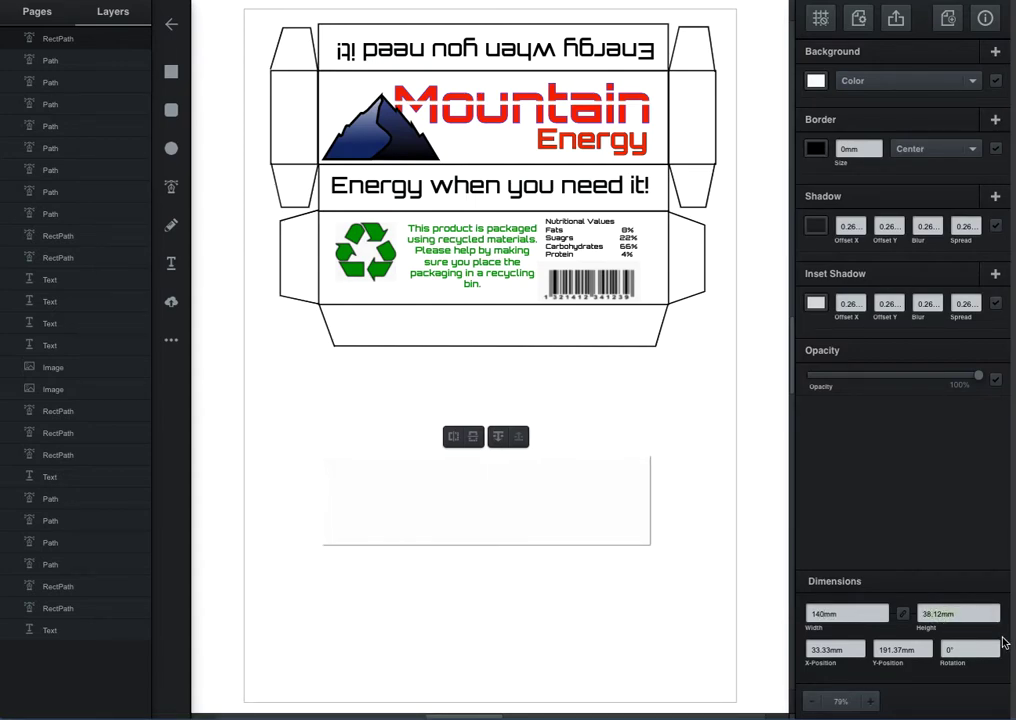
# Step: Set the blank rectangle's height to 40 mm and keep the rectangle selected
pyautogui.write('40')
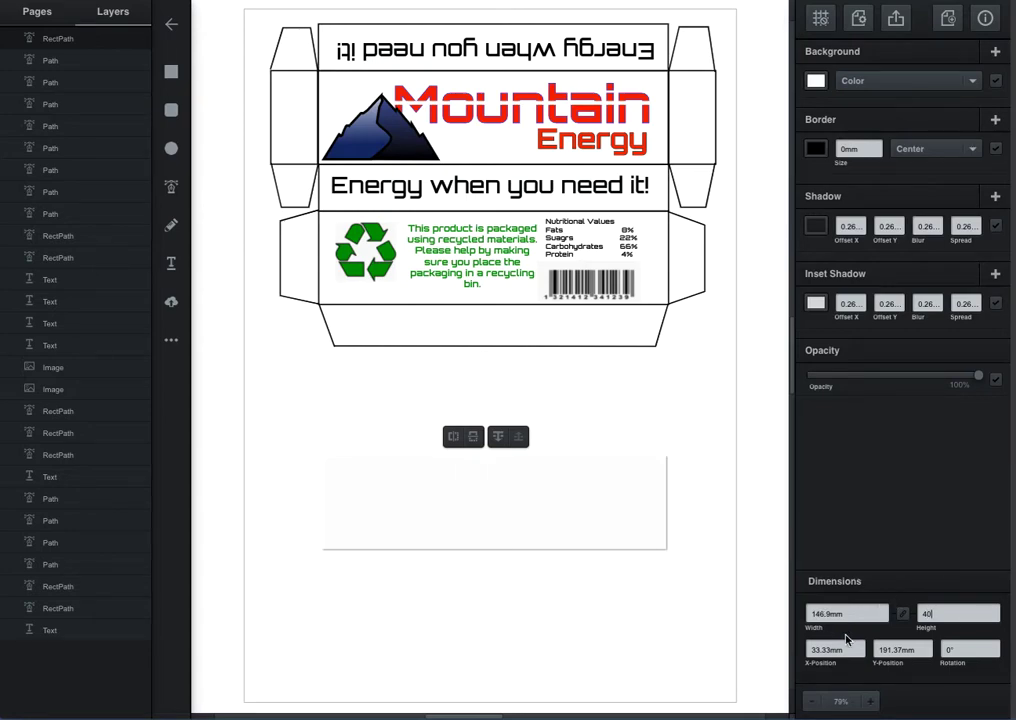
pyautogui.click(618, 592)
pyautogui.click(592, 503)
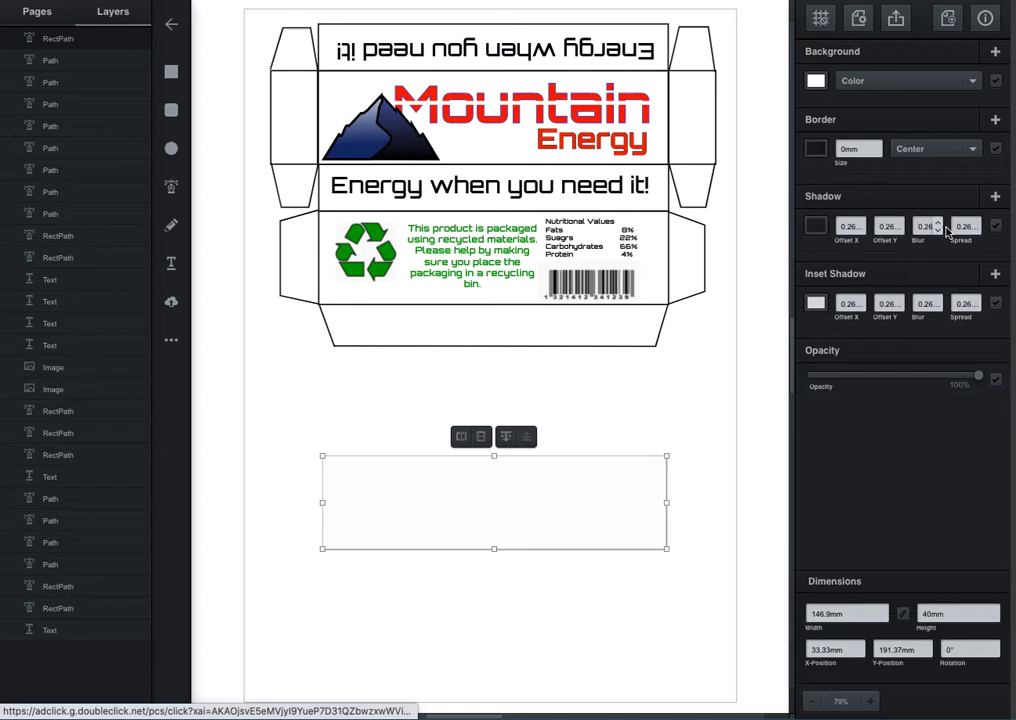
# Step: Turn off the blank rectangle's drop shadow and set its border size to 0.5 mm
pyautogui.click(998, 227)
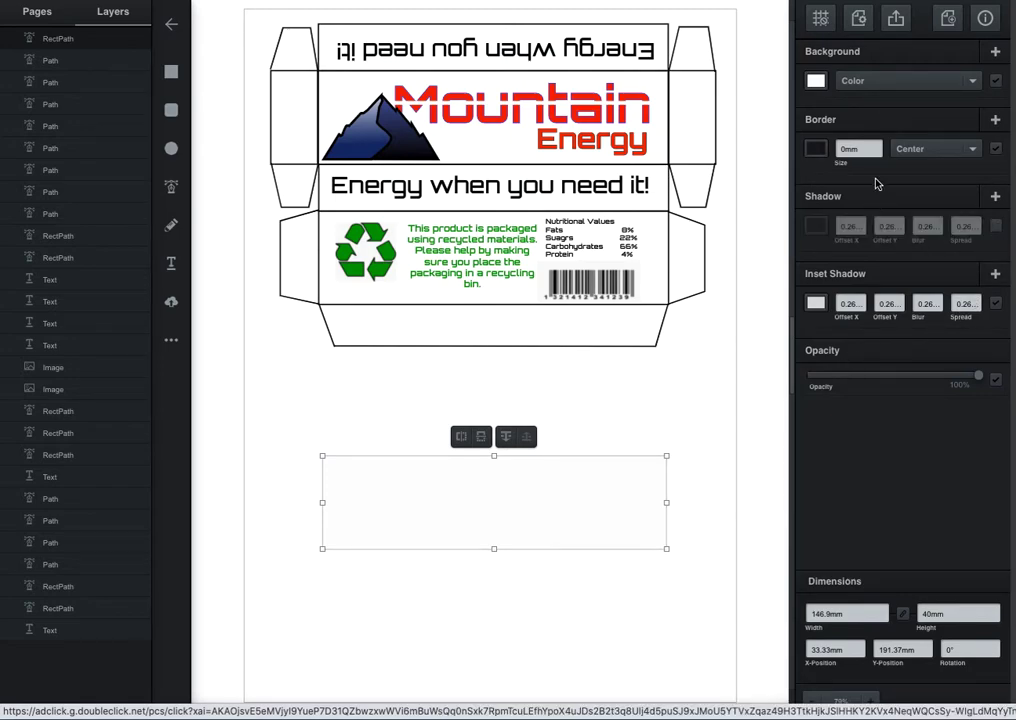
pyautogui.click(876, 146)
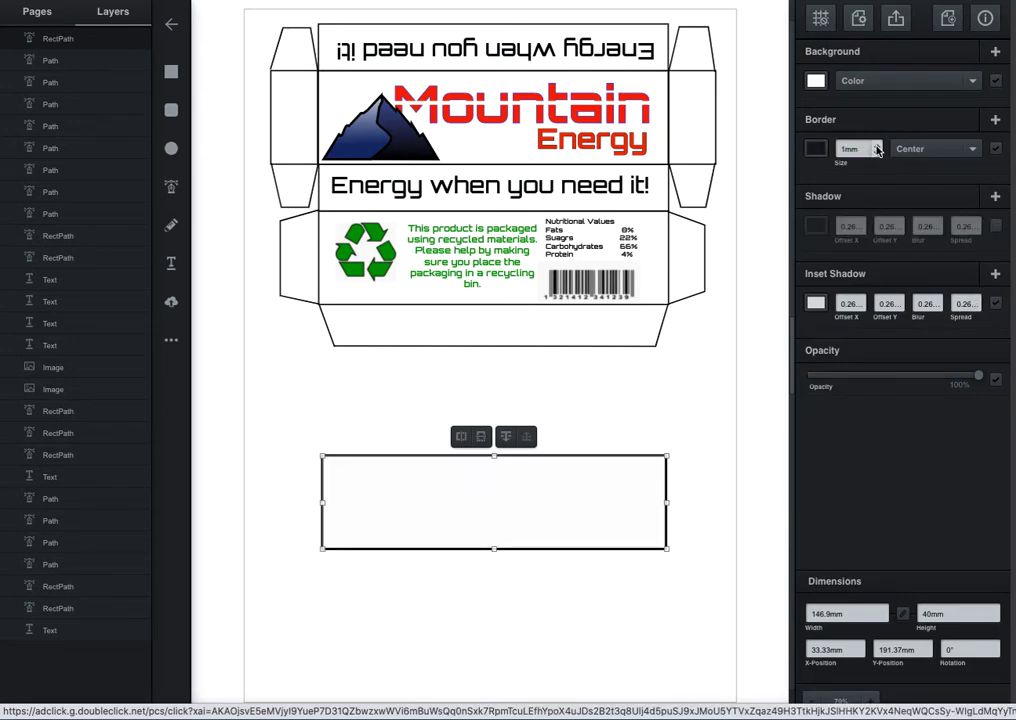
pyautogui.click(673, 387)
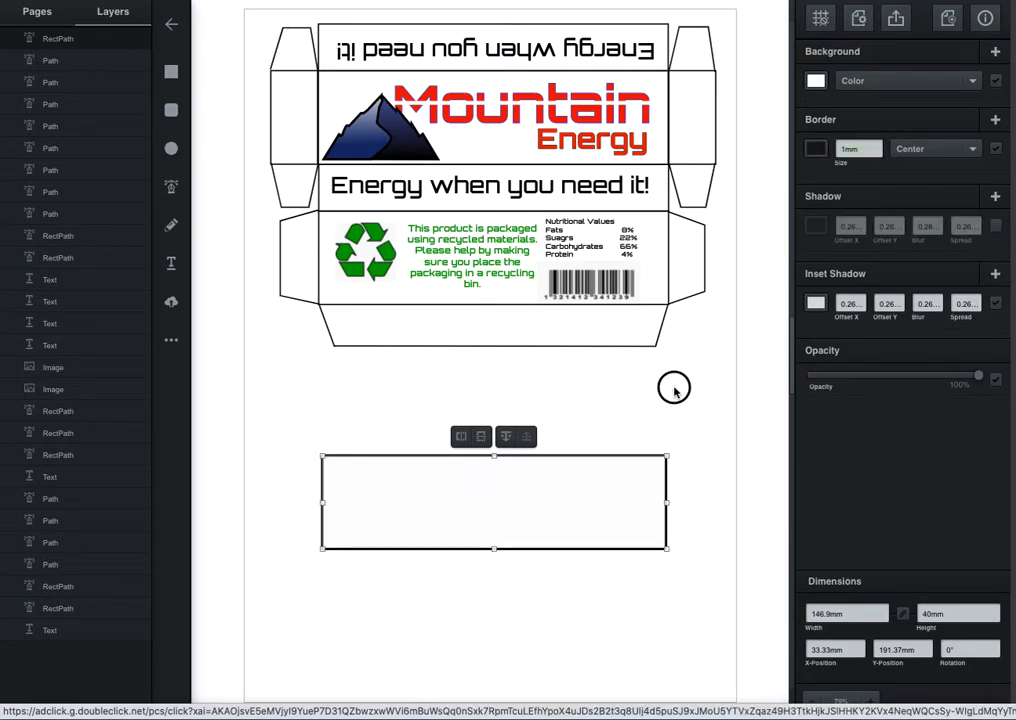
pyautogui.click(647, 456)
pyautogui.click(841, 151)
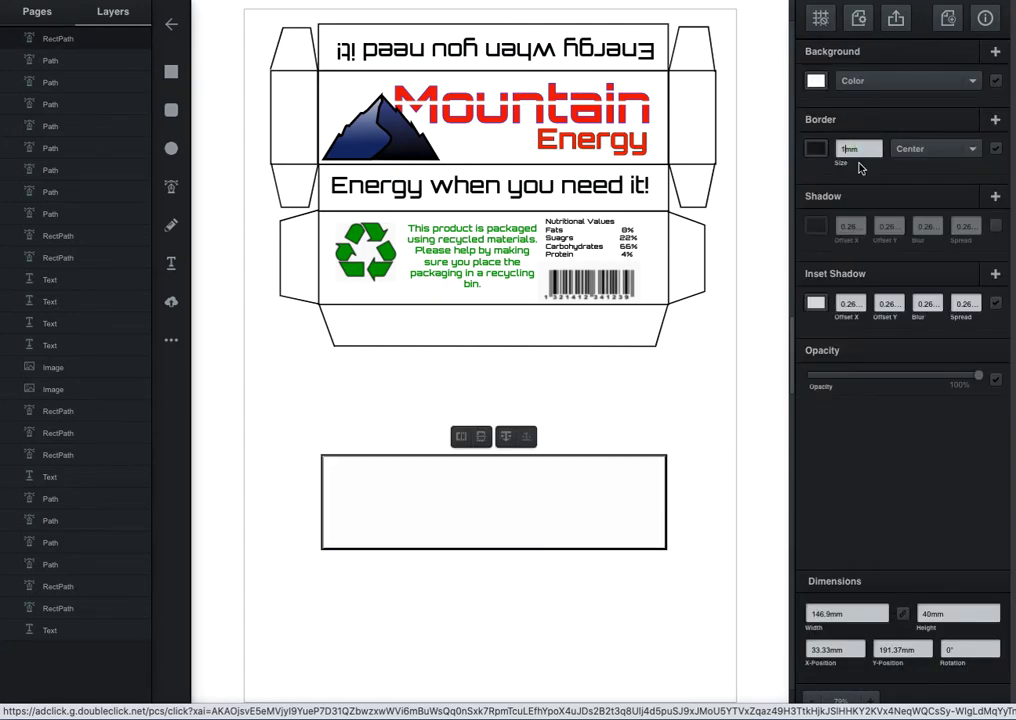
pyautogui.press('BackSpace')
pyautogui.write('.5')
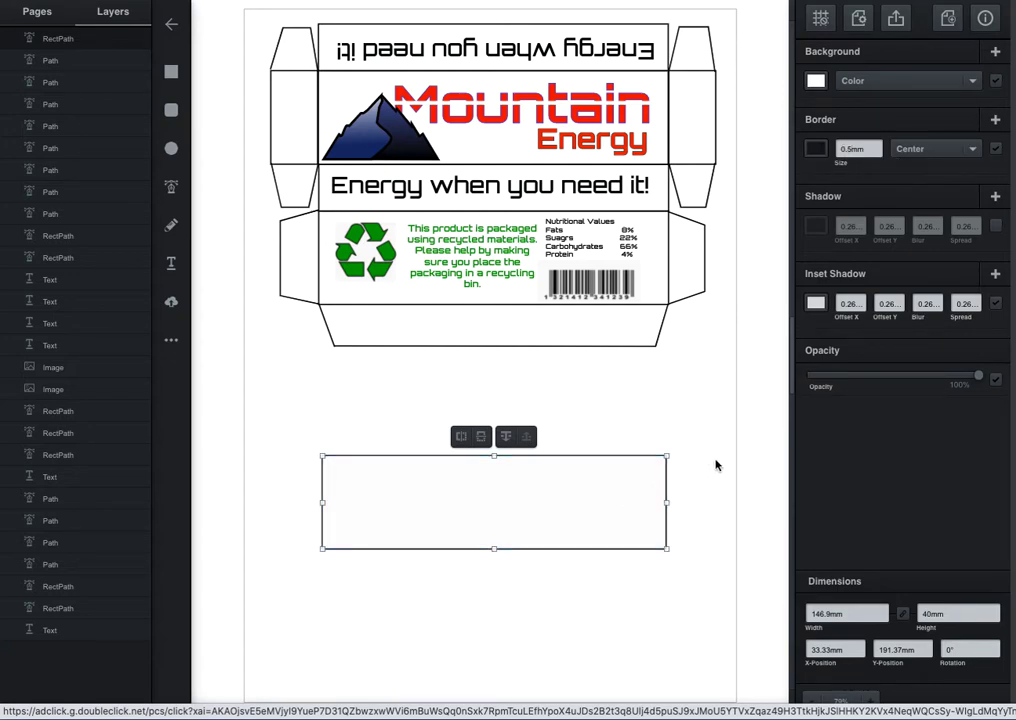
pyautogui.click(694, 509)
# Step: Move the blank rectangle slightly up and to the right, and check the dimensions of the finished box's front and back panels
pyautogui.moveTo(558, 456); pyautogui.dragTo(565, 440)
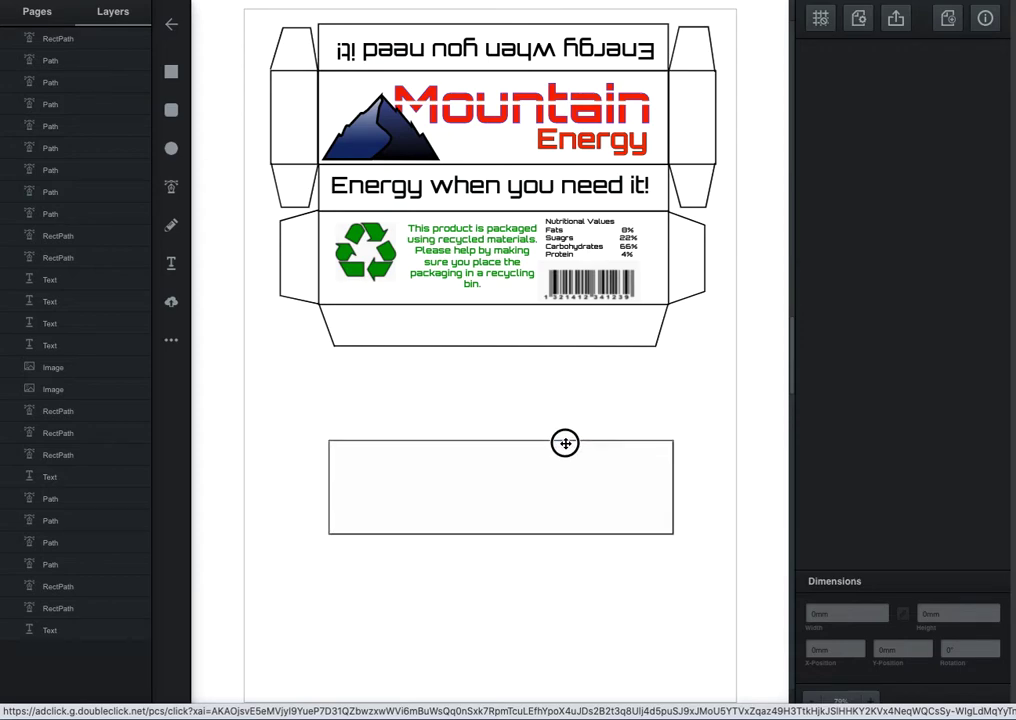
pyautogui.click(617, 77)
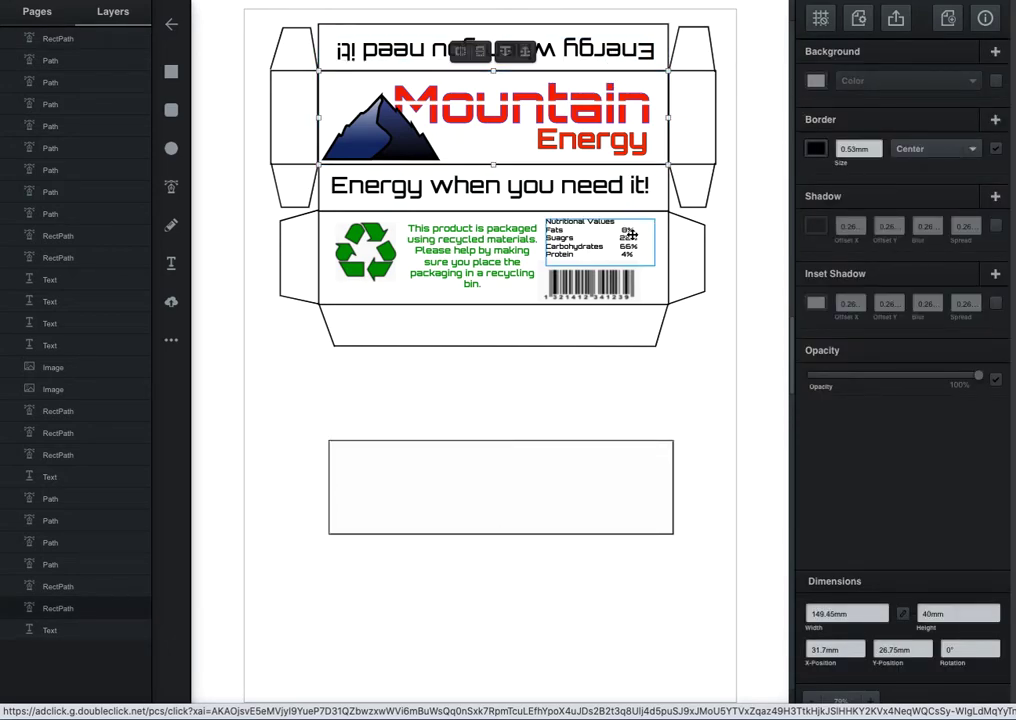
pyautogui.click(662, 264)
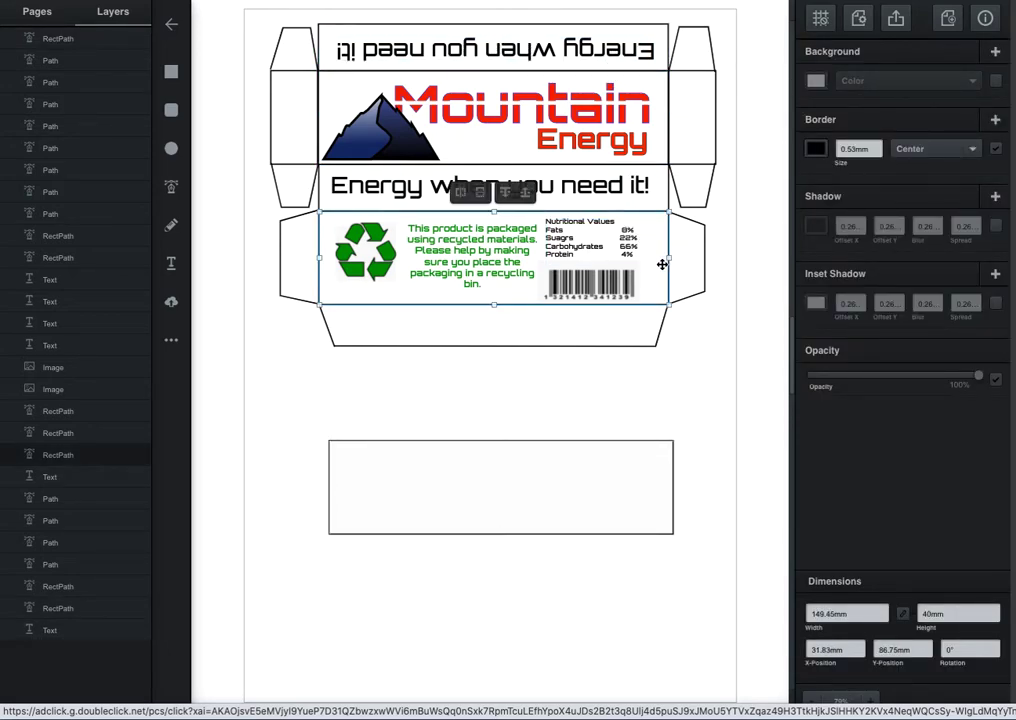
# Step: Move the blank rectangle up to about Y 178.6 mm and place a duplicate below it at about X 36.5 mm, Y 244.9 mm
pyautogui.moveTo(553, 444)
pyautogui.mouseDown()
pyautogui.moveTo(544, 410)
pyautogui.moveTo(553, 429)
pyautogui.mouseUp()
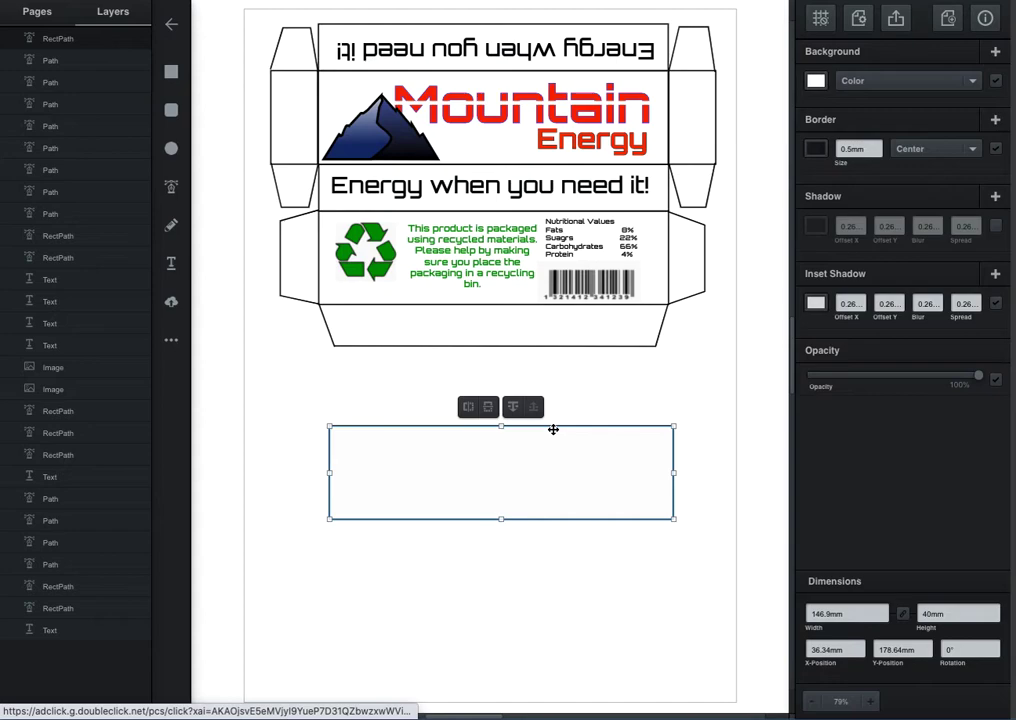
pyautogui.moveTo(553, 454); pyautogui.dragTo(538, 598)
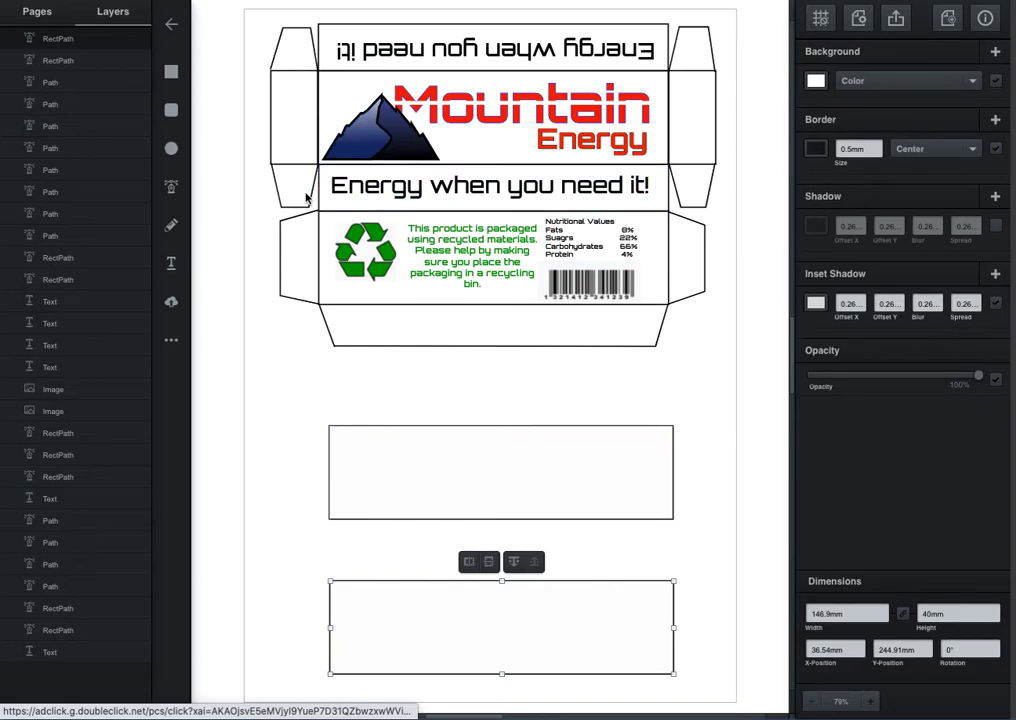
# Step: Duplicate the upper blank rectangle and place the copy directly beneath it at about X 35.9 mm, Y 218.8 mm
pyautogui.moveTo(559, 638); pyautogui.dragTo(563, 642)
pyautogui.click(611, 498)
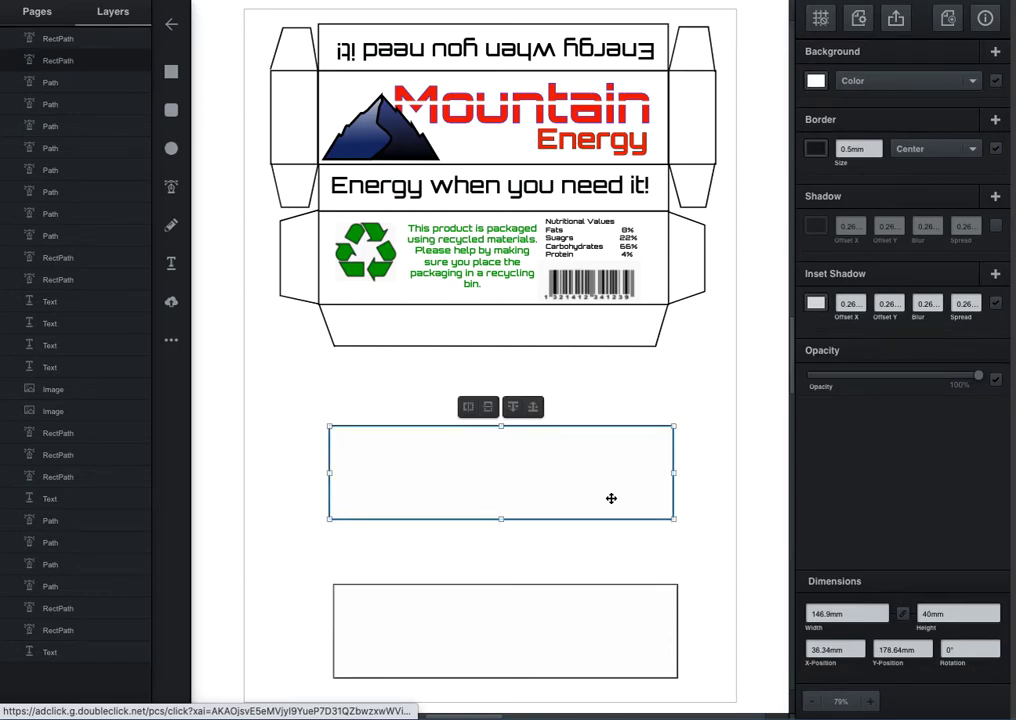
pyautogui.hotkey('ctrl', 'd')
pyautogui.moveTo(569, 497); pyautogui.dragTo(556, 578)
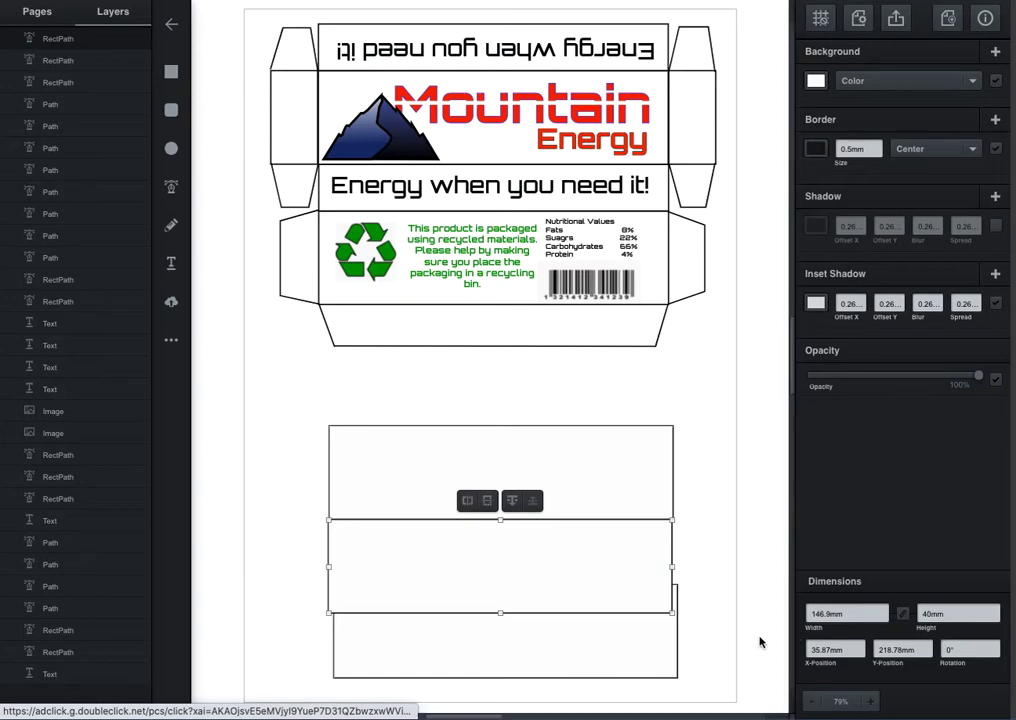
# Step: Set the middle rectangle's height to 20 mm with linked proportions, and stretch it to about 125.4 by 23.7 mm
pyautogui.click(931, 613)
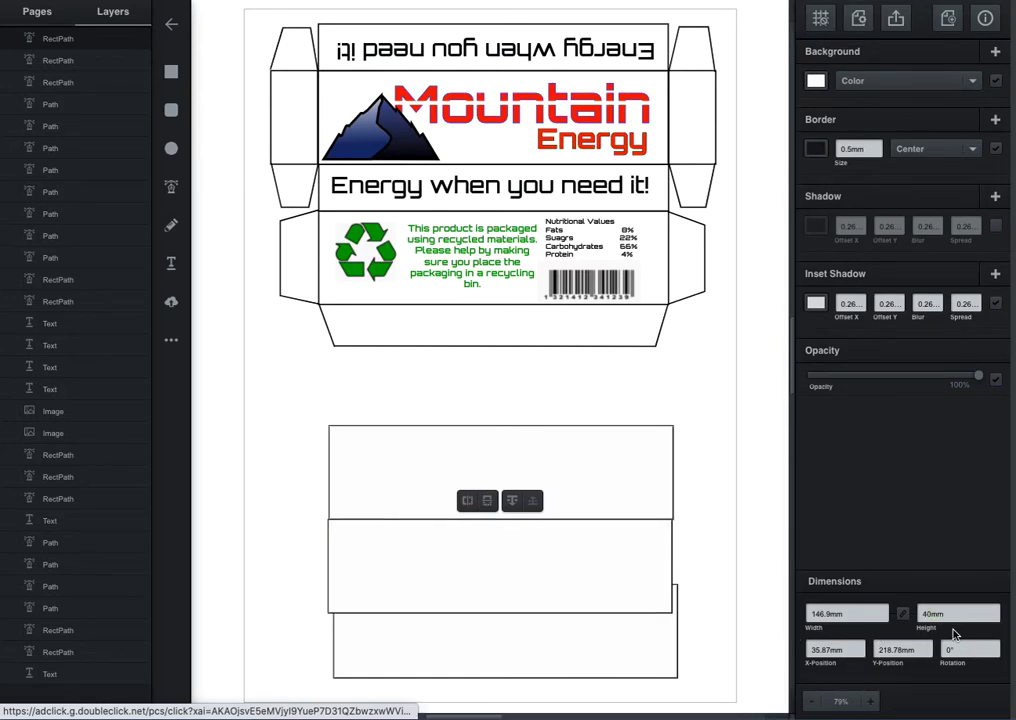
pyautogui.press('BackSpace')
pyautogui.write('2')
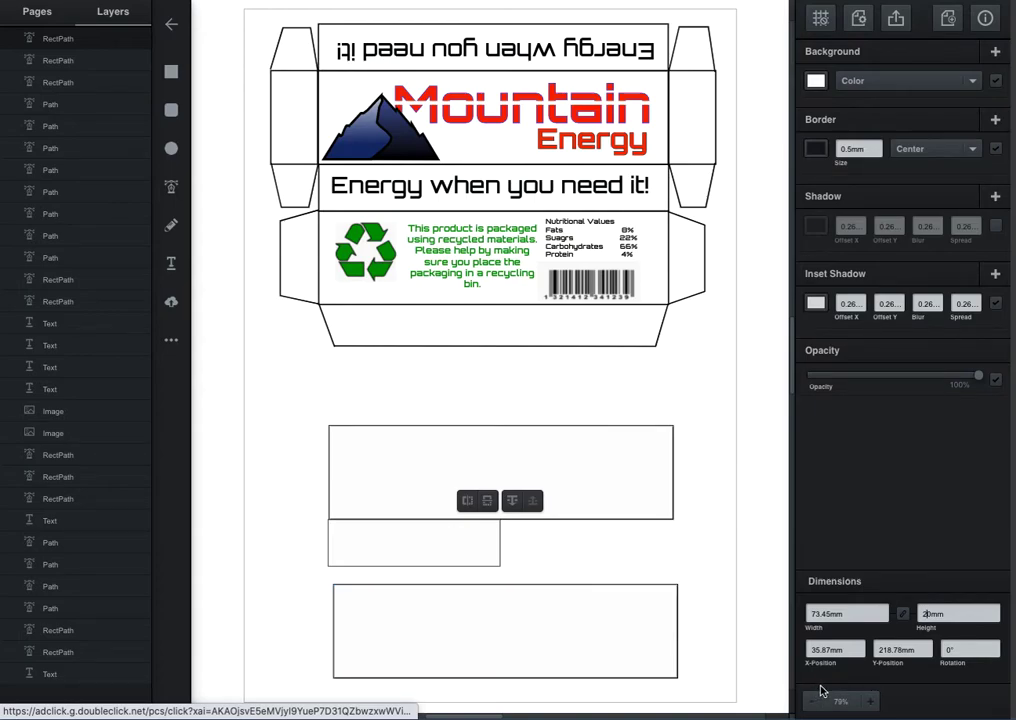
pyautogui.click(907, 615)
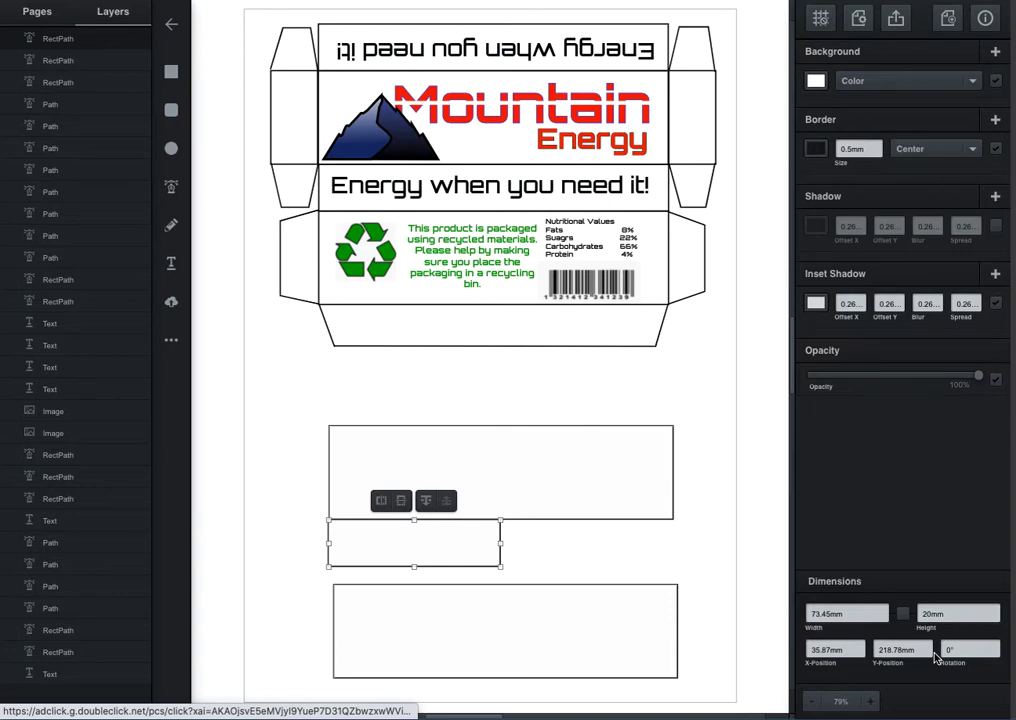
pyautogui.click(905, 615)
pyautogui.moveTo(501, 566); pyautogui.dragTo(622, 576)
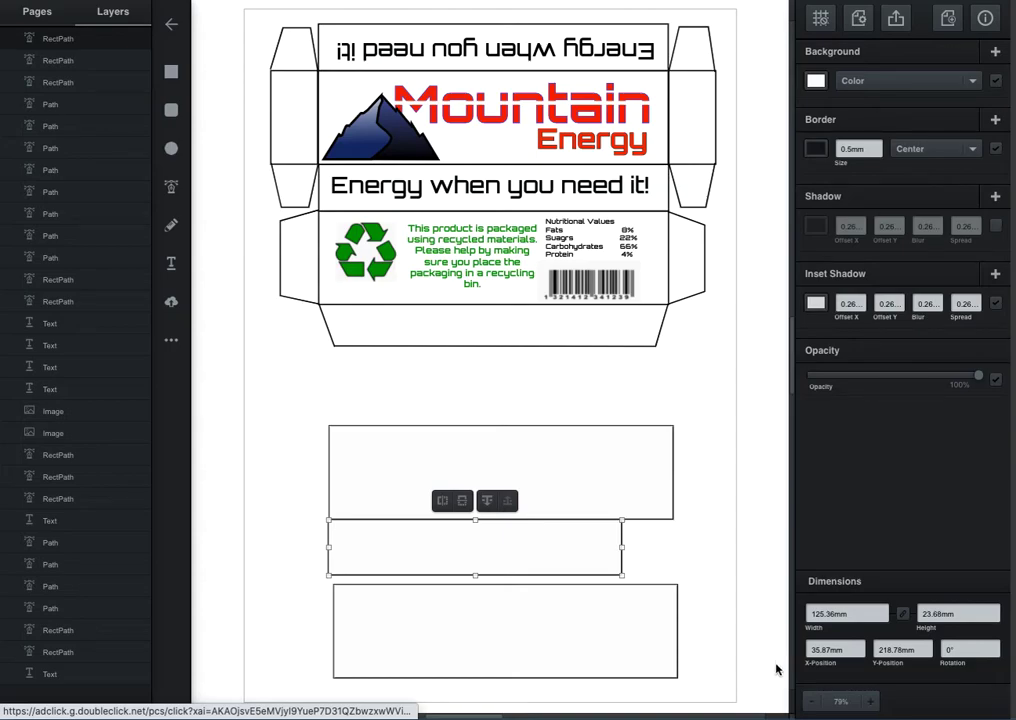
# Step: Unlink the middle rectangle's proportions and resize it to 146.9 mm wide and 20 mm high, matching the panel above
pyautogui.click(903, 613)
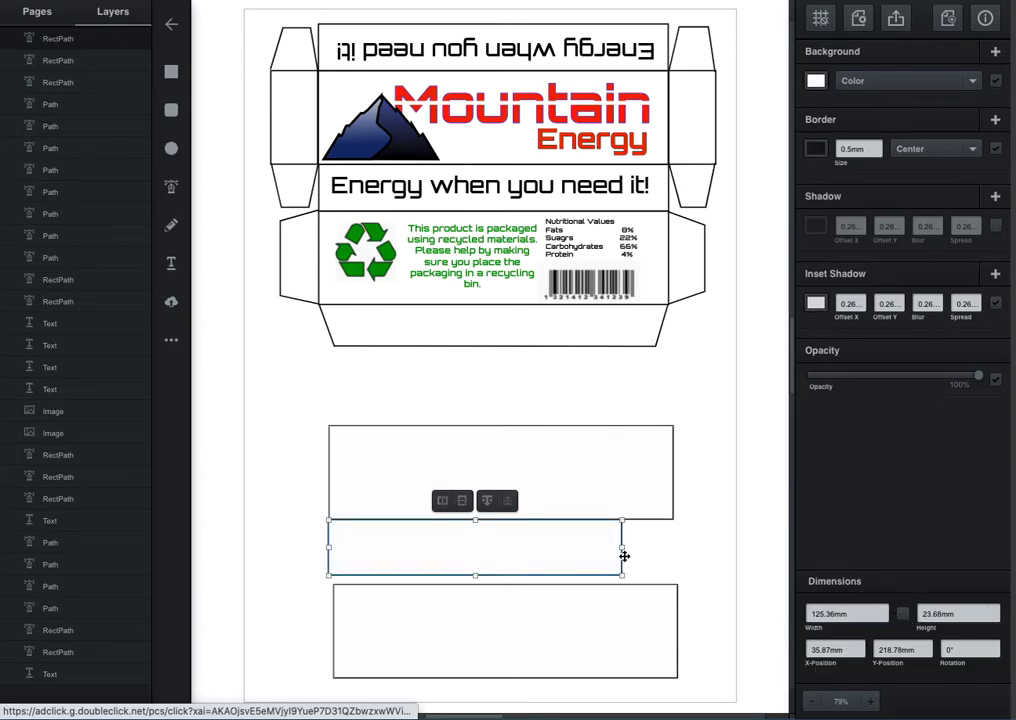
pyautogui.click(822, 613)
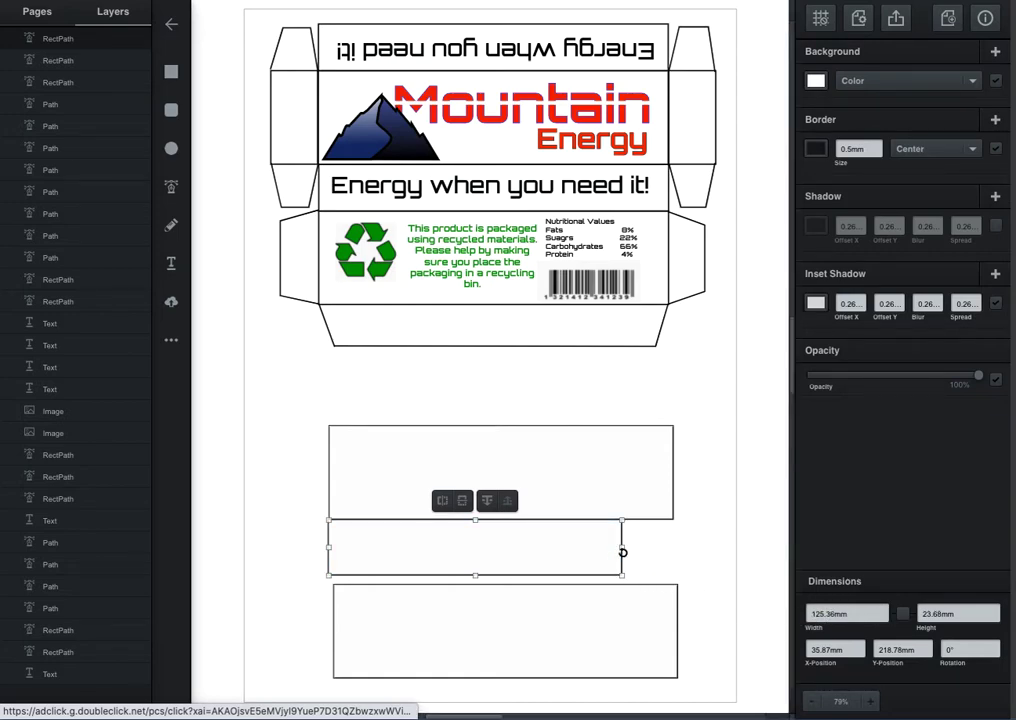
pyautogui.moveTo(623, 547); pyautogui.dragTo(674, 547)
pyautogui.moveTo(330, 548); pyautogui.dragTo(330, 547)
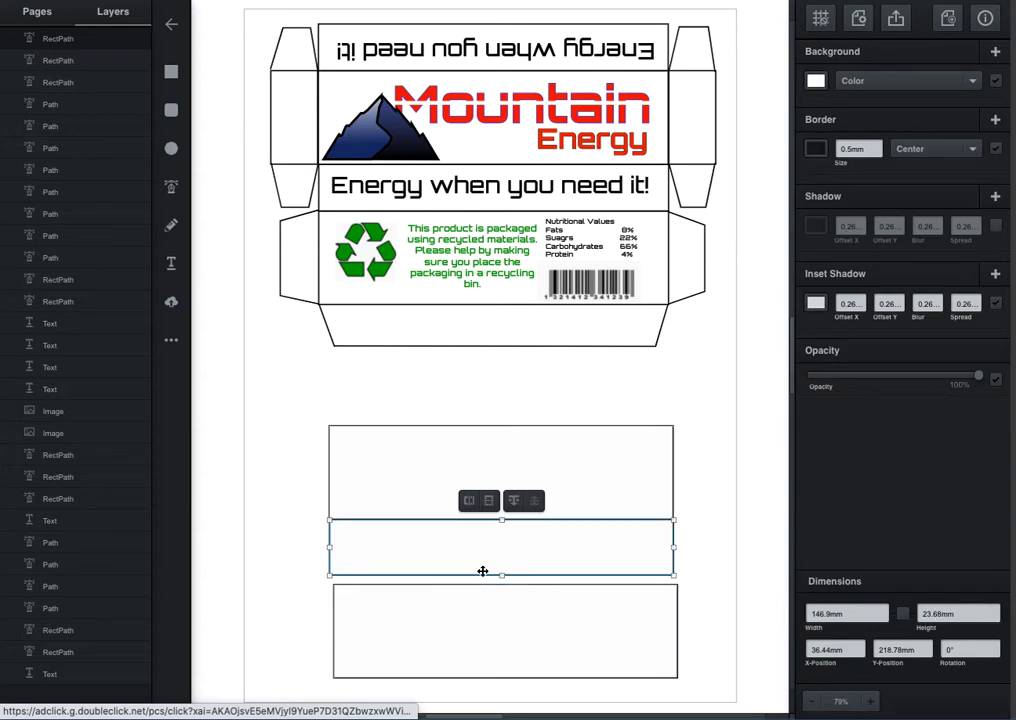
pyautogui.moveTo(500, 575); pyautogui.dragTo(499, 566)
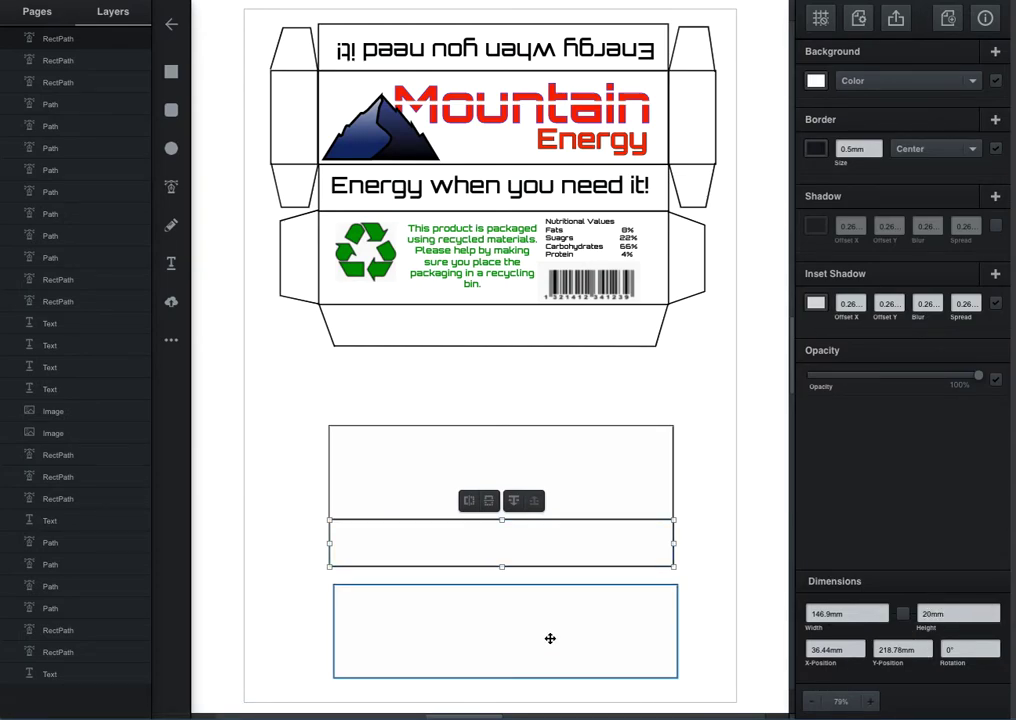
# Step: Place a duplicate of the 20 mm strip above the upper 40 mm panel, and move the lowest panel up against the middle strip
pyautogui.hotkey('ctrl', 'd')
pyautogui.moveTo(551, 565); pyautogui.dragTo(535, 413)
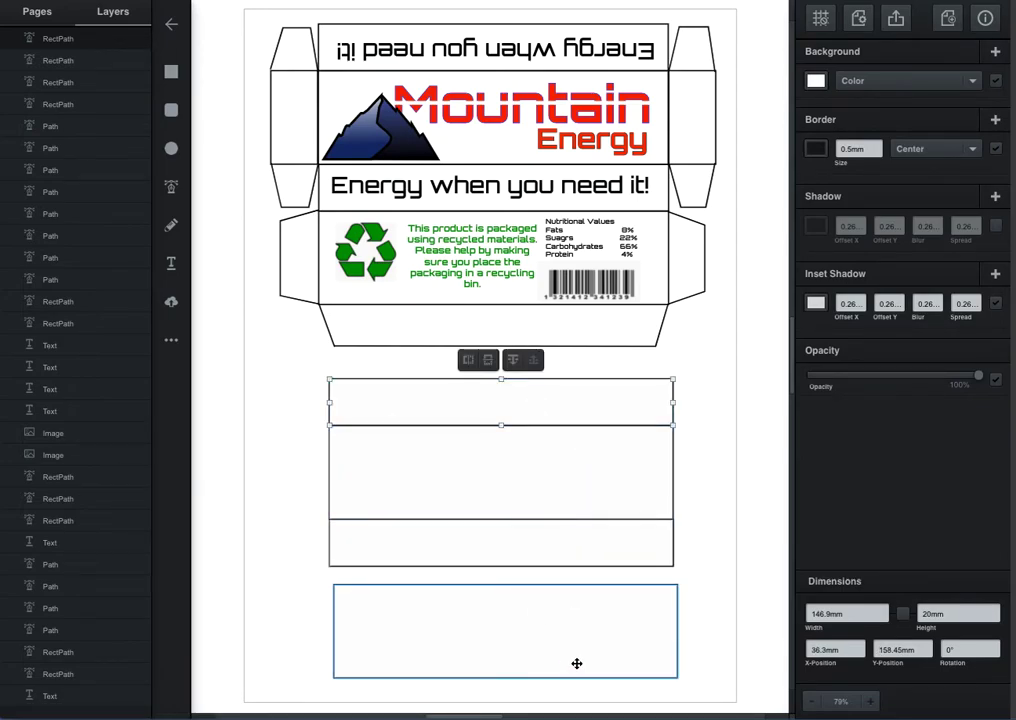
pyautogui.moveTo(562, 630); pyautogui.dragTo(559, 622)
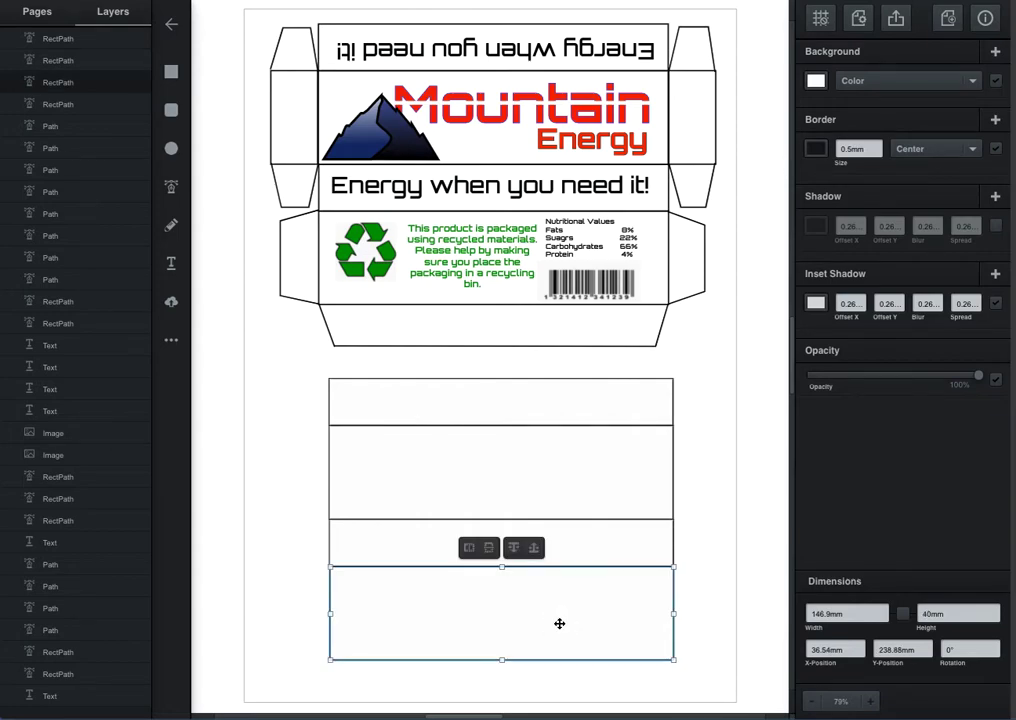
# Step: Make a side panel from a strip duplicate, 40 mm by 20 mm rotated 90°, against the upper large panel's right edge at about Y 178.7 mm
pyautogui.click(703, 80)
pyautogui.click(296, 118)
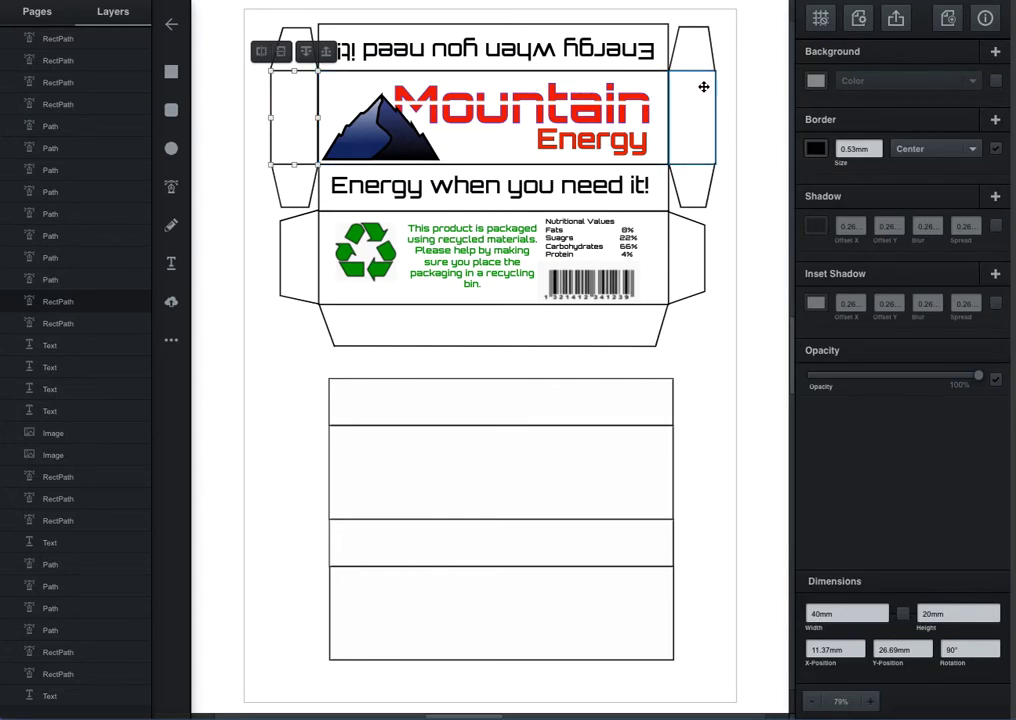
pyautogui.click(600, 543)
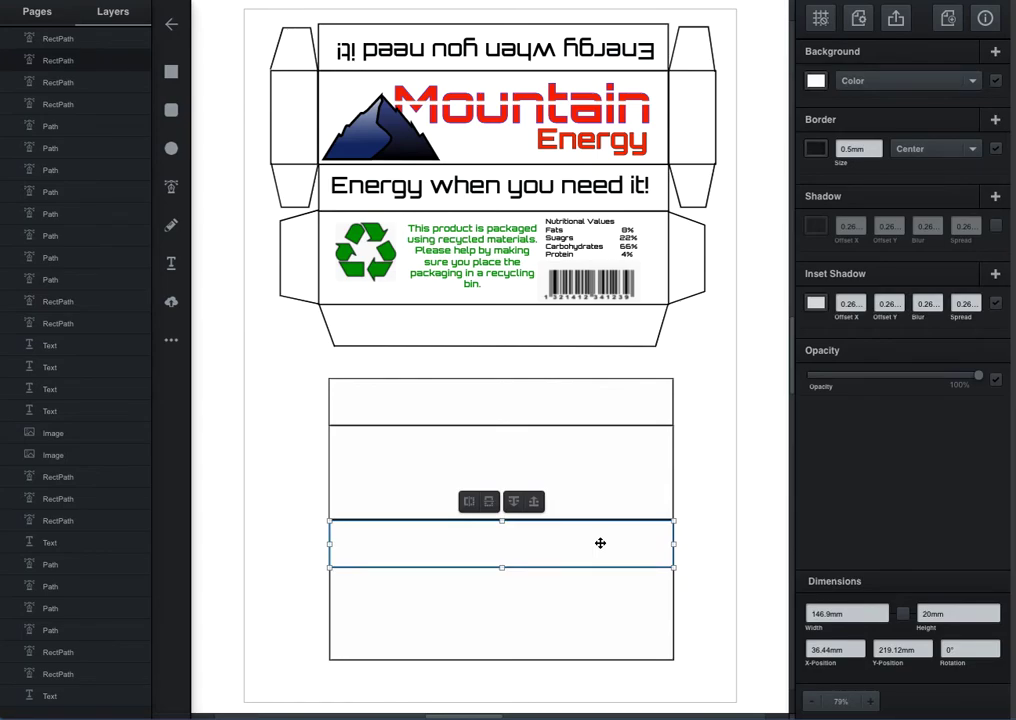
pyautogui.hotkey('ctrl', 'd')
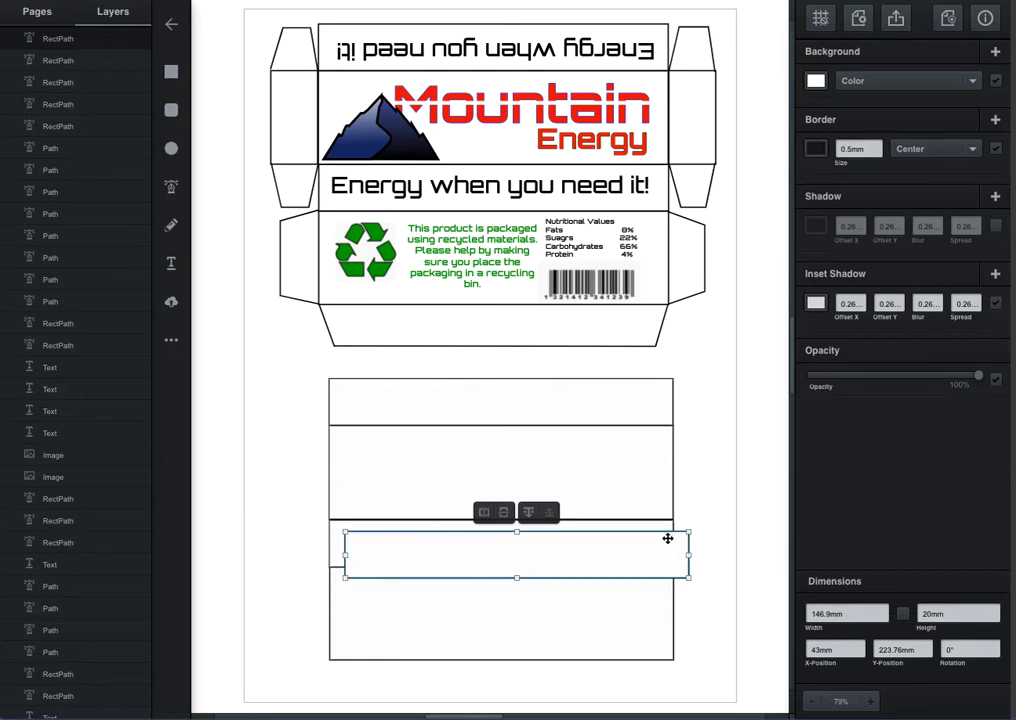
pyautogui.moveTo(556, 547); pyautogui.dragTo(601, 615)
pyautogui.moveTo(526, 544); pyautogui.dragTo(689, 456)
pyautogui.moveTo(697, 368); pyautogui.dragTo(692, 481)
pyautogui.moveTo(695, 527); pyautogui.dragTo(696, 519)
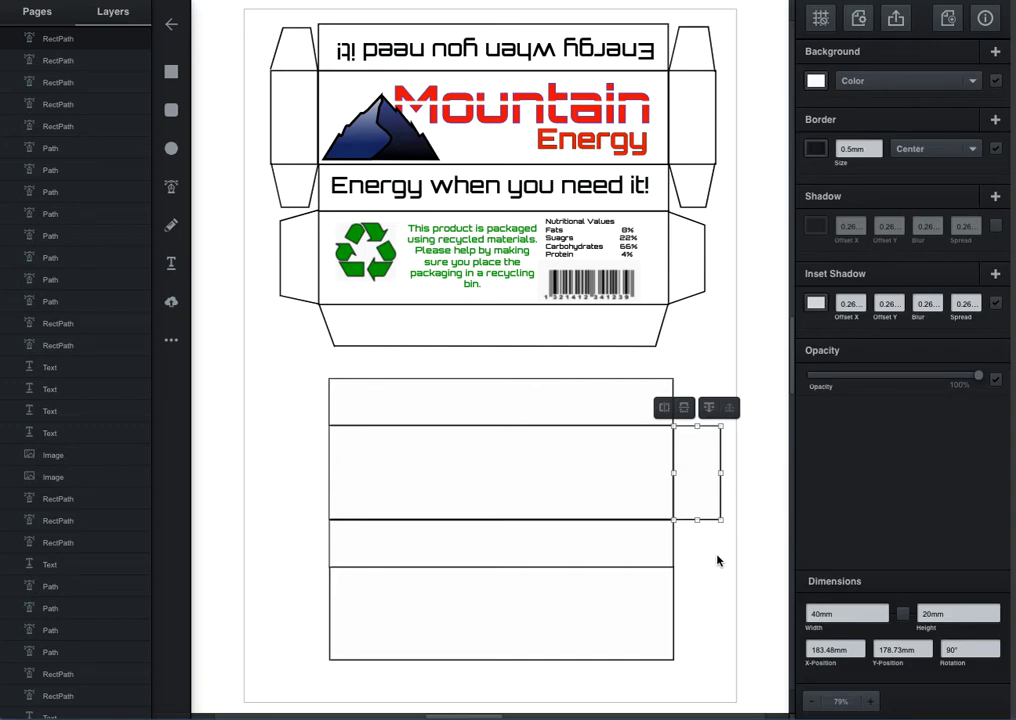
# Step: Duplicate the side panel and align the copy with the upper large panel's left edge at about X 16.2 mm, Y 178.7 mm
pyautogui.moveTo(701, 493); pyautogui.dragTo(311, 492)
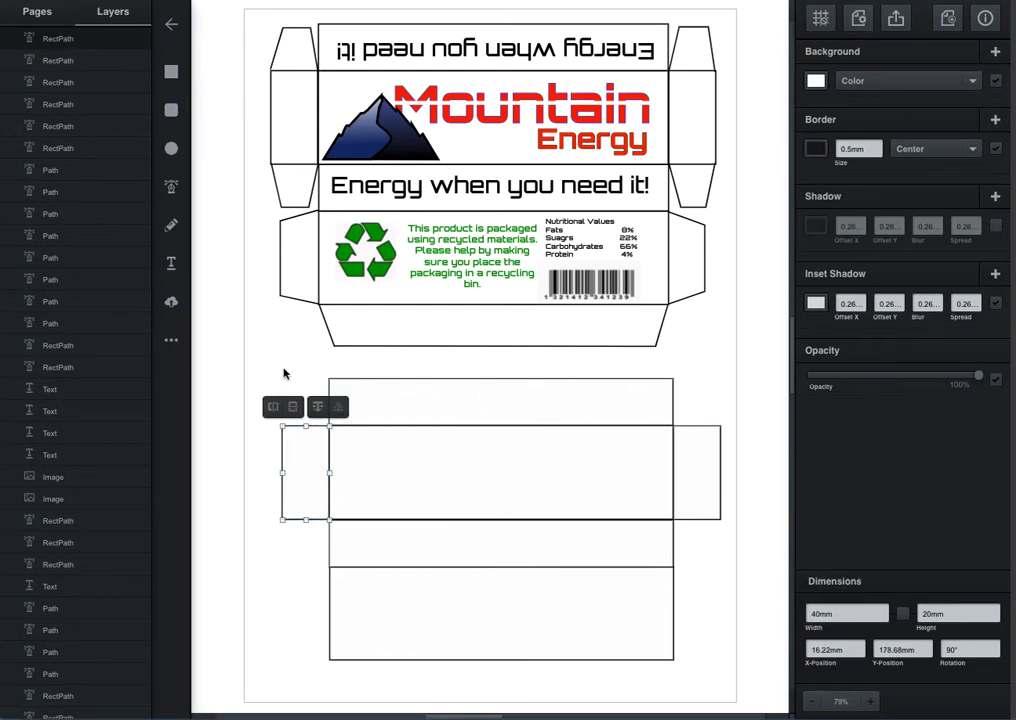
pyautogui.click(285, 371)
pyautogui.hscroll(-1, 322, 217)
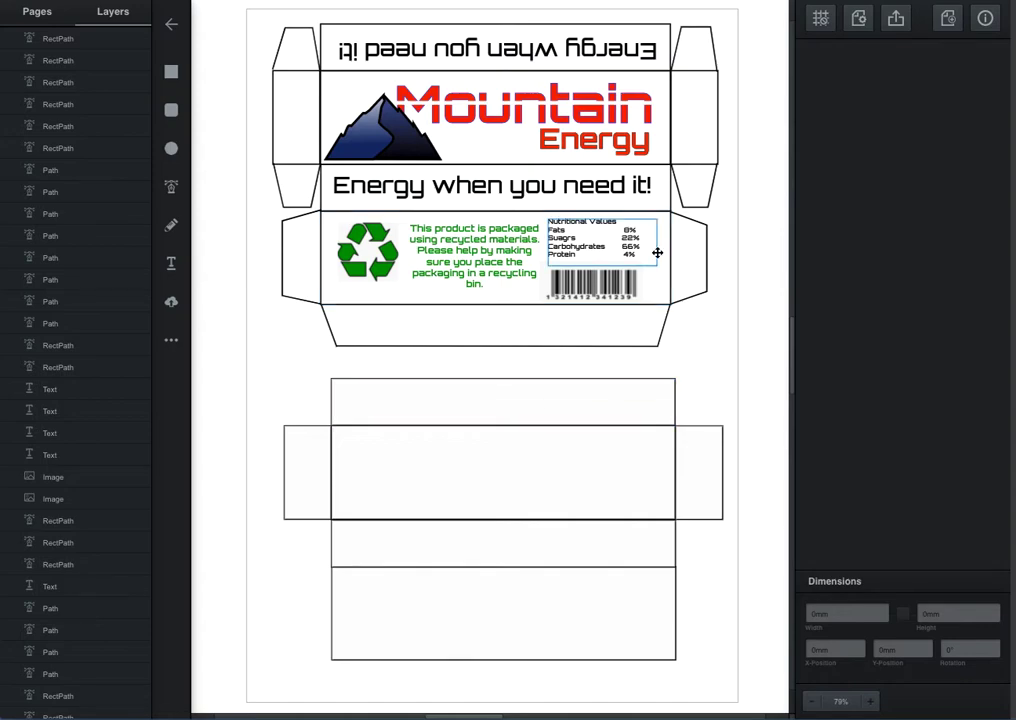
# Step: Draw a trapezoidal flap about 20.4 by 18.4 mm above the left side panel with the Pen tool
pyautogui.click(171, 187)
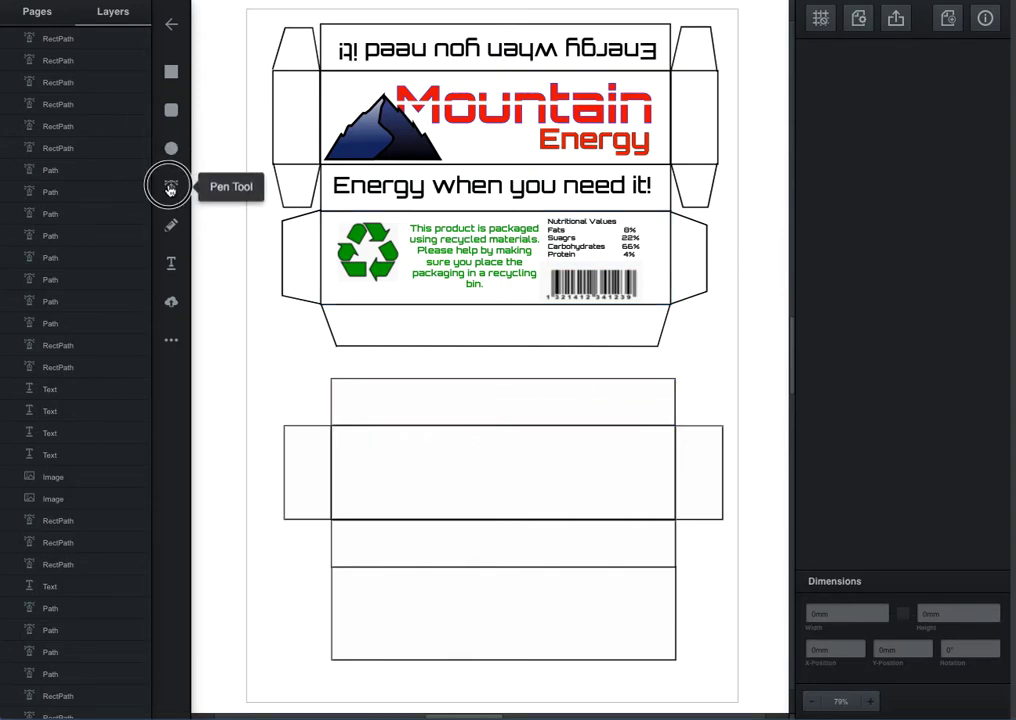
pyautogui.click(284, 424)
pyautogui.click(291, 382)
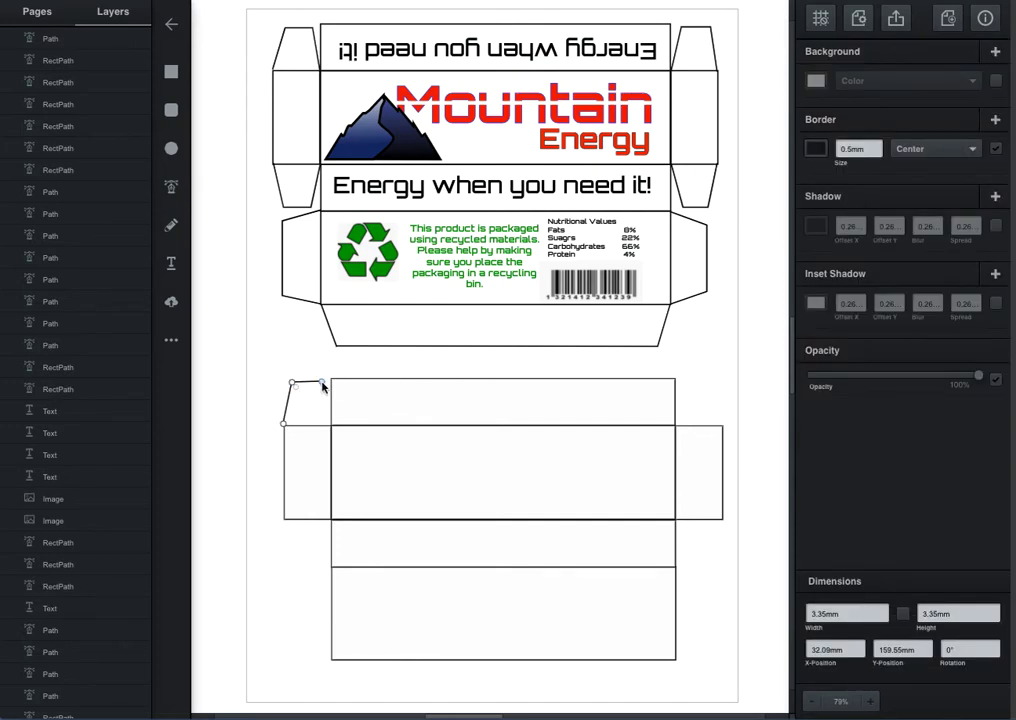
pyautogui.click(331, 425)
pyautogui.click(283, 424)
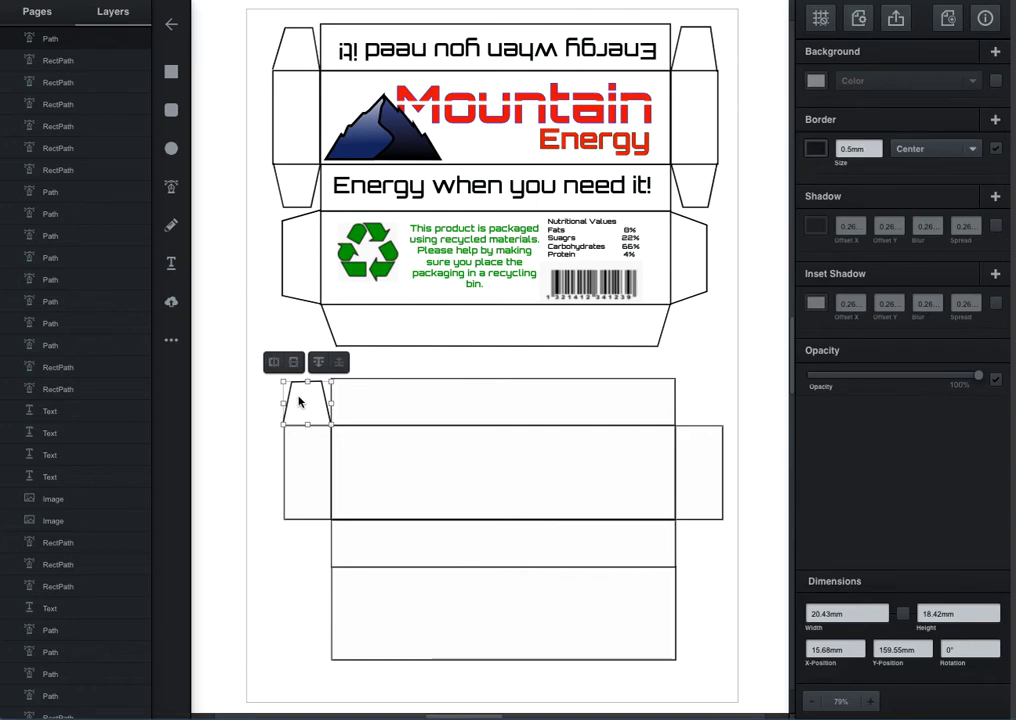
# Step: Duplicate the trapezoidal flap and place the copy above the right side panel at about X 183.3 mm, Y 160.5 mm
pyautogui.moveTo(298, 401); pyautogui.dragTo(333, 413)
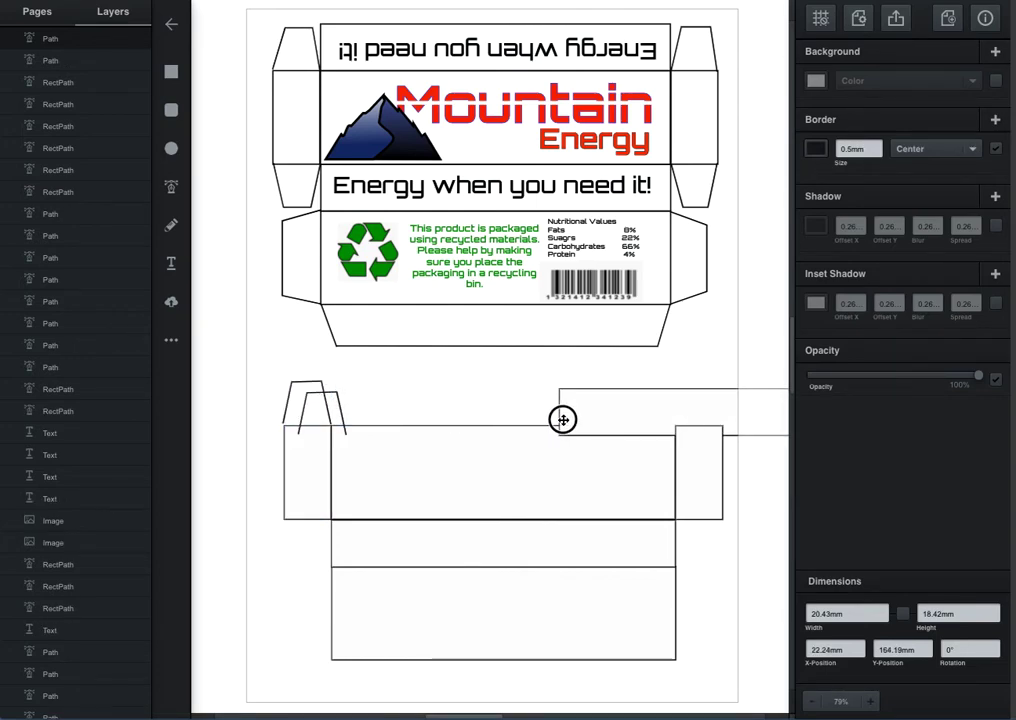
pyautogui.click(562, 418)
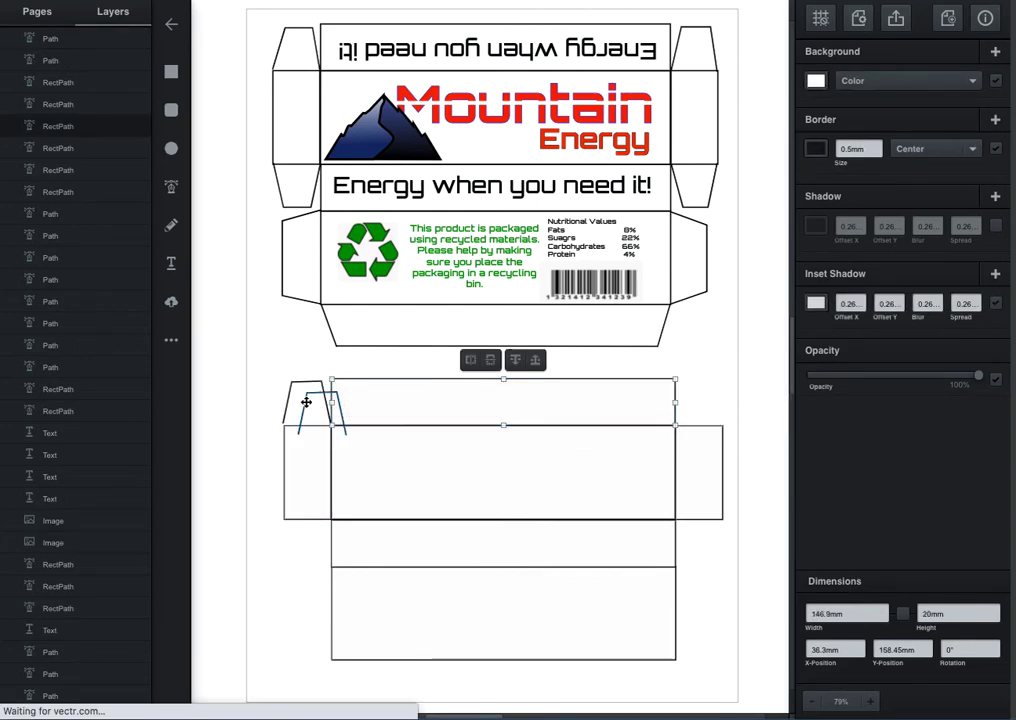
pyautogui.moveTo(304, 404); pyautogui.dragTo(680, 395)
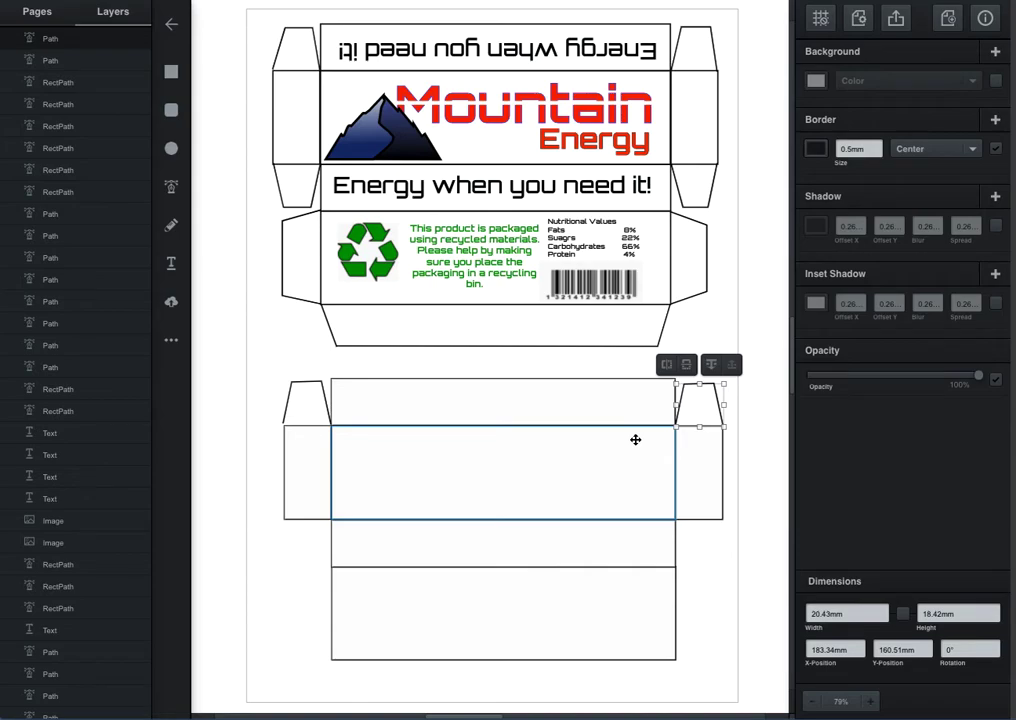
# Step: Add a vertically flipped copy of the flap beneath the left side panel and another beneath the right side panel
pyautogui.hotkey('ctrl', 'v')
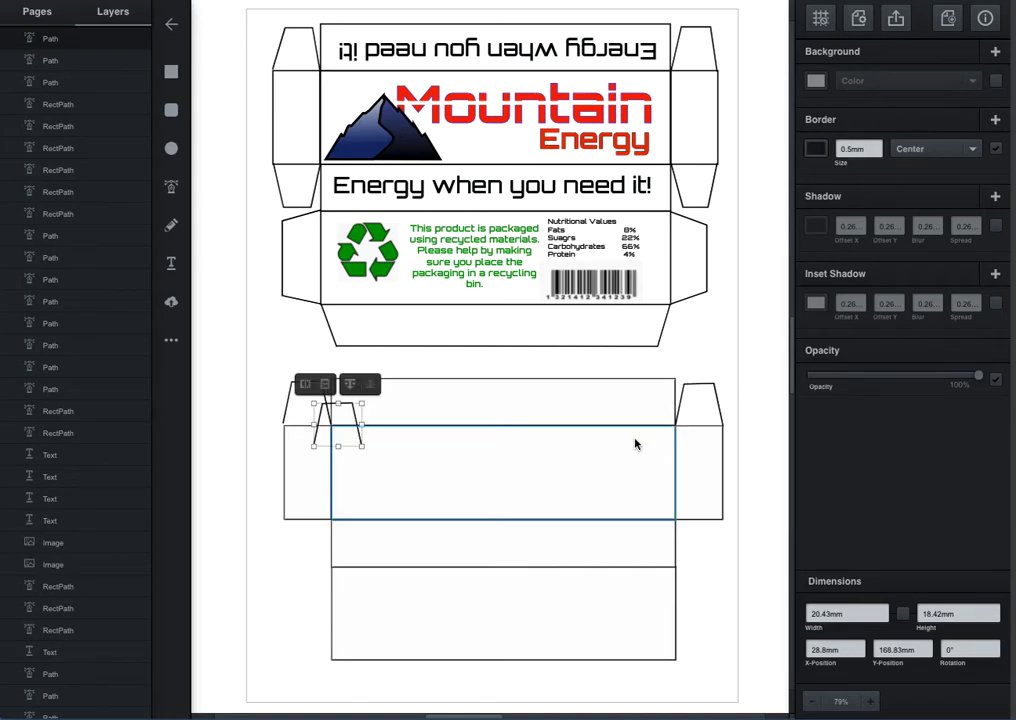
pyautogui.click(324, 386)
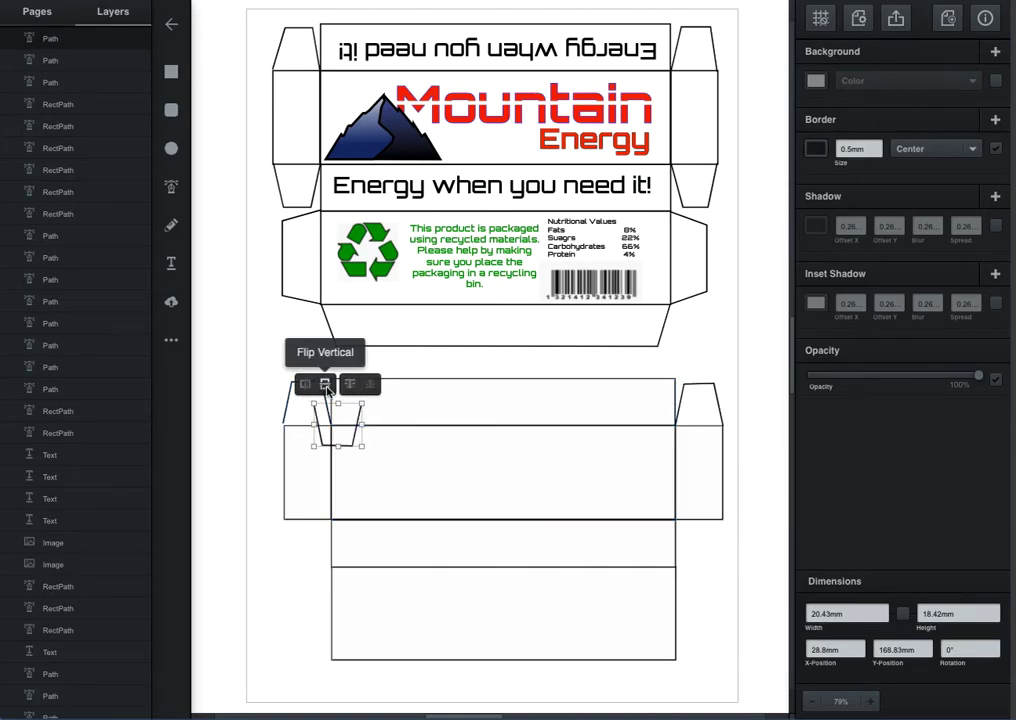
pyautogui.moveTo(352, 435); pyautogui.dragTo(323, 559)
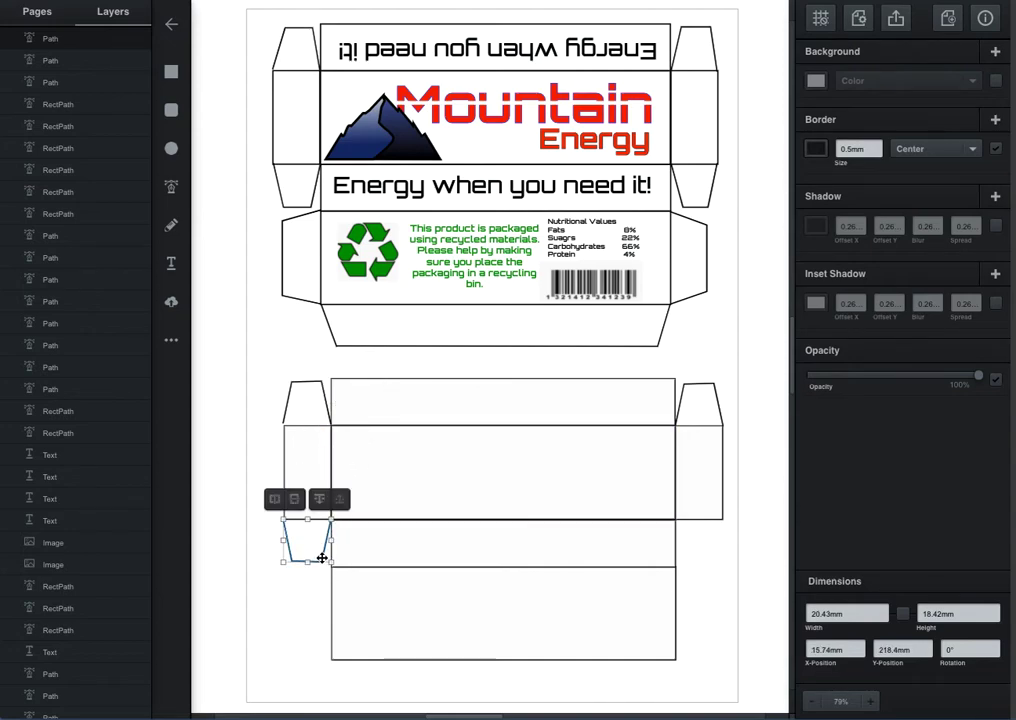
pyautogui.moveTo(336, 557); pyautogui.dragTo(684, 558)
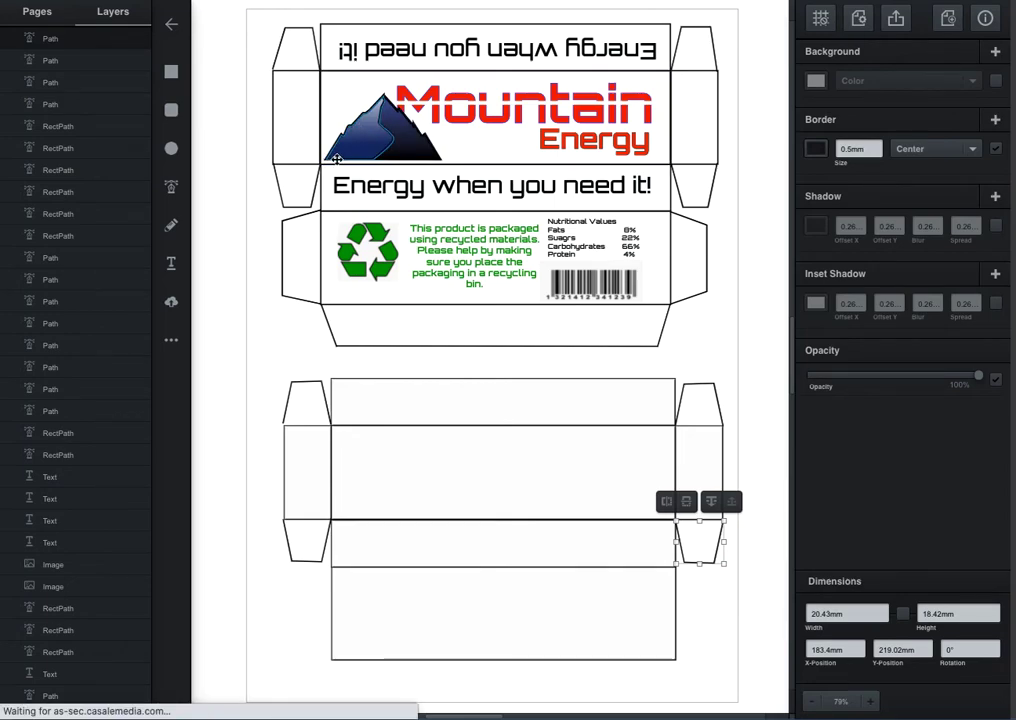
pyautogui.moveTo(265, 358); pyautogui.dragTo(728, 672)
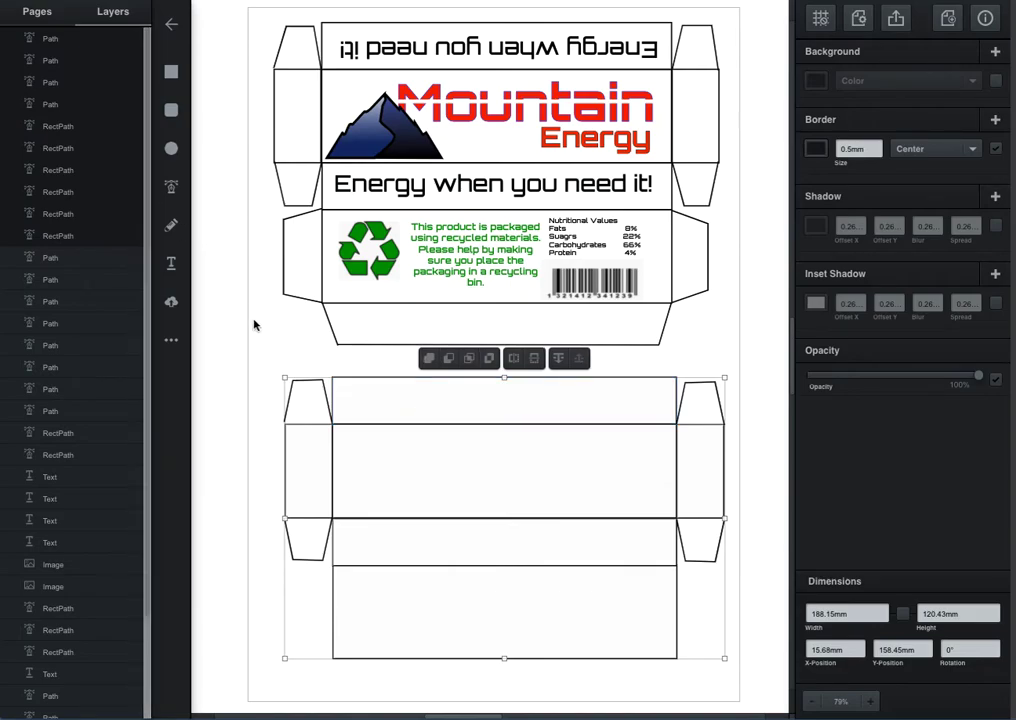
pyautogui.scroll(-2, 209, 363)
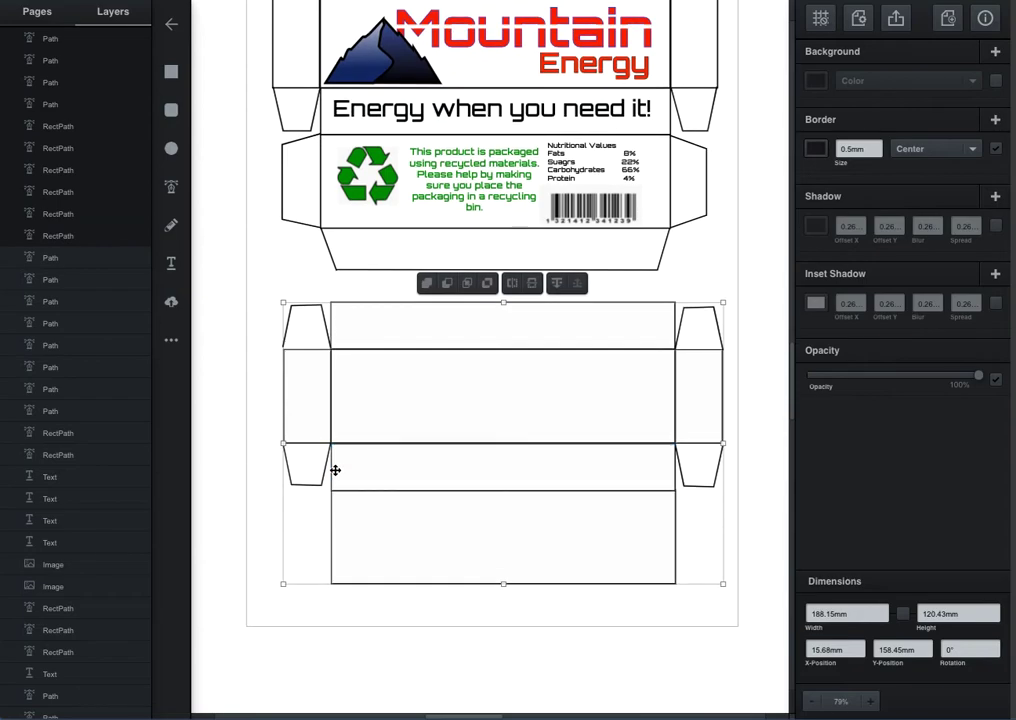
pyautogui.click(264, 288)
# Step: Hide and show the new net's upper-left flap layer, and lock that layer
pyautogui.click(291, 311)
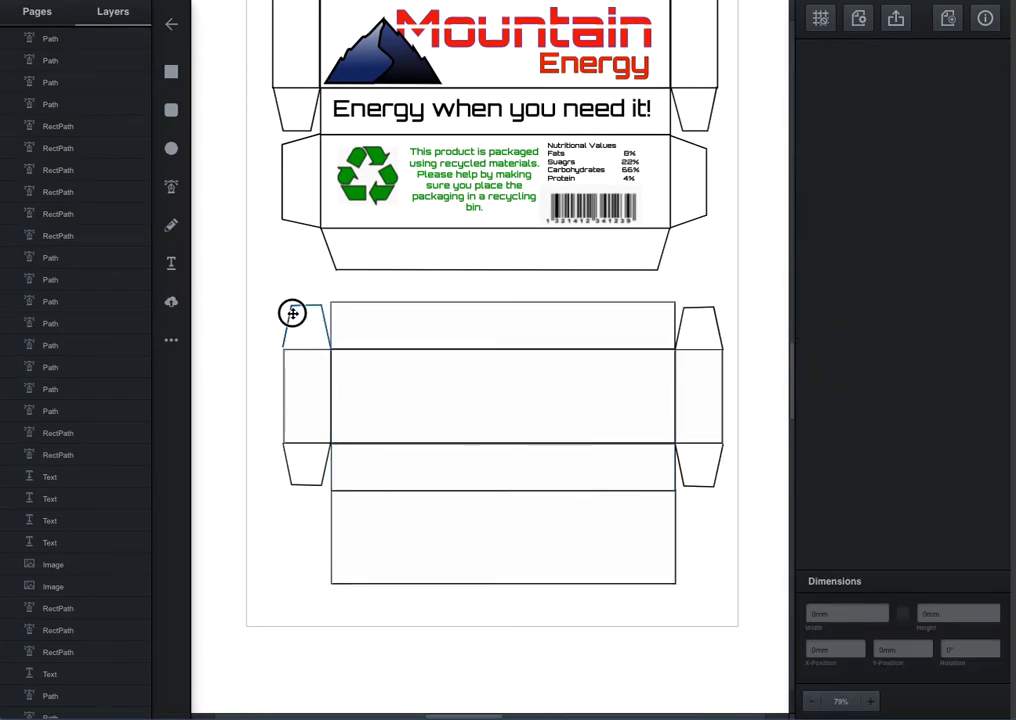
pyautogui.click(139, 106)
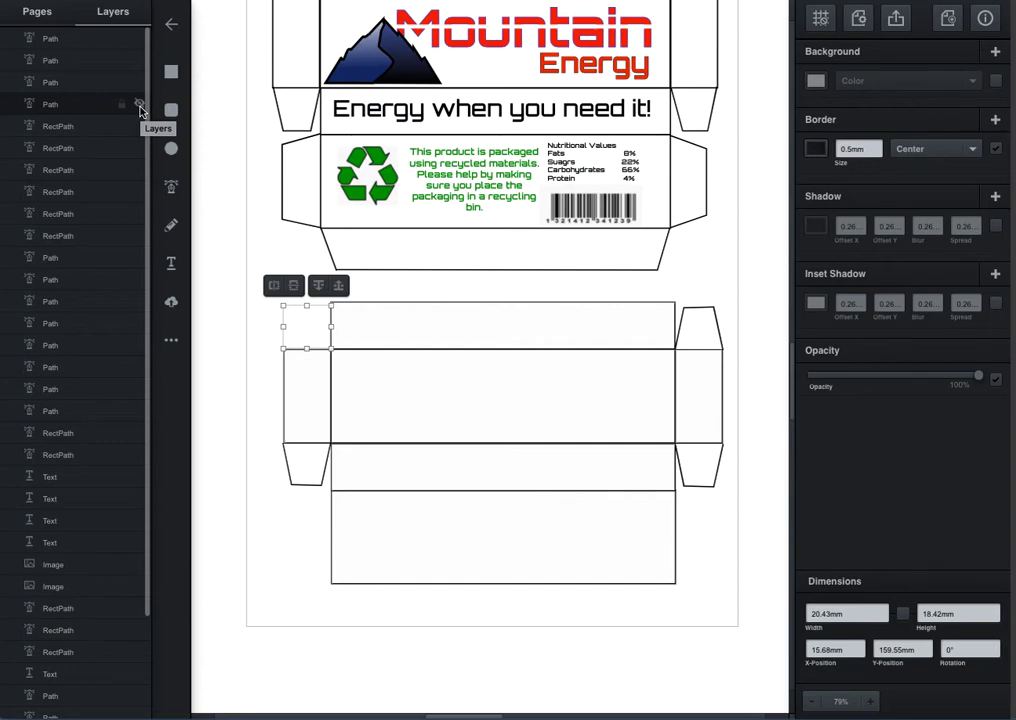
pyautogui.click(139, 106)
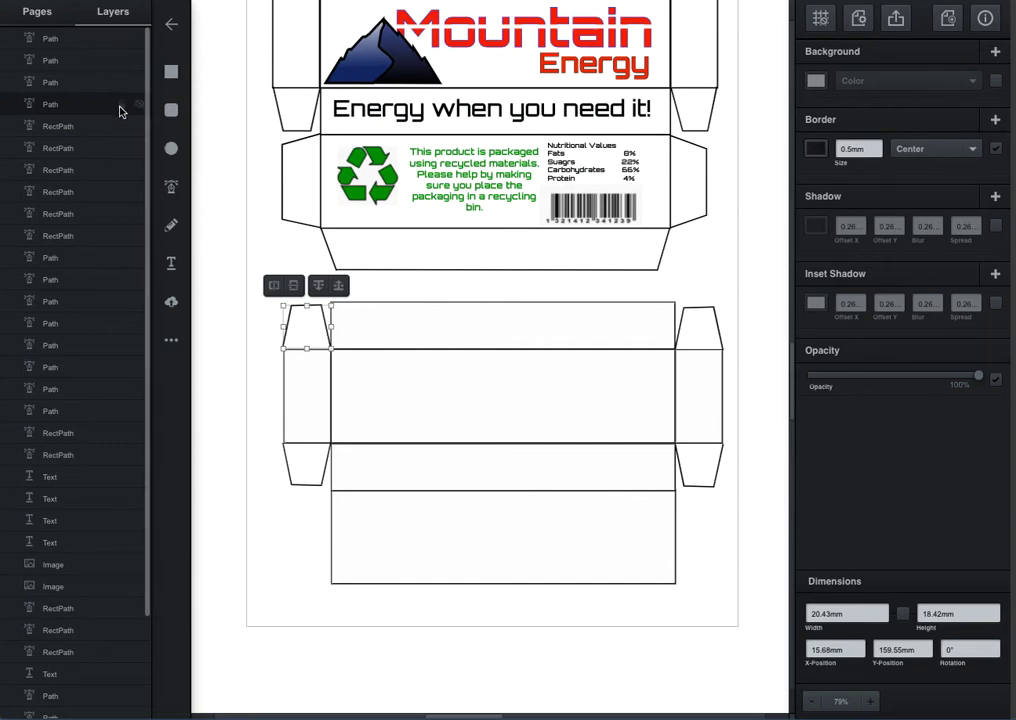
pyautogui.click(121, 105)
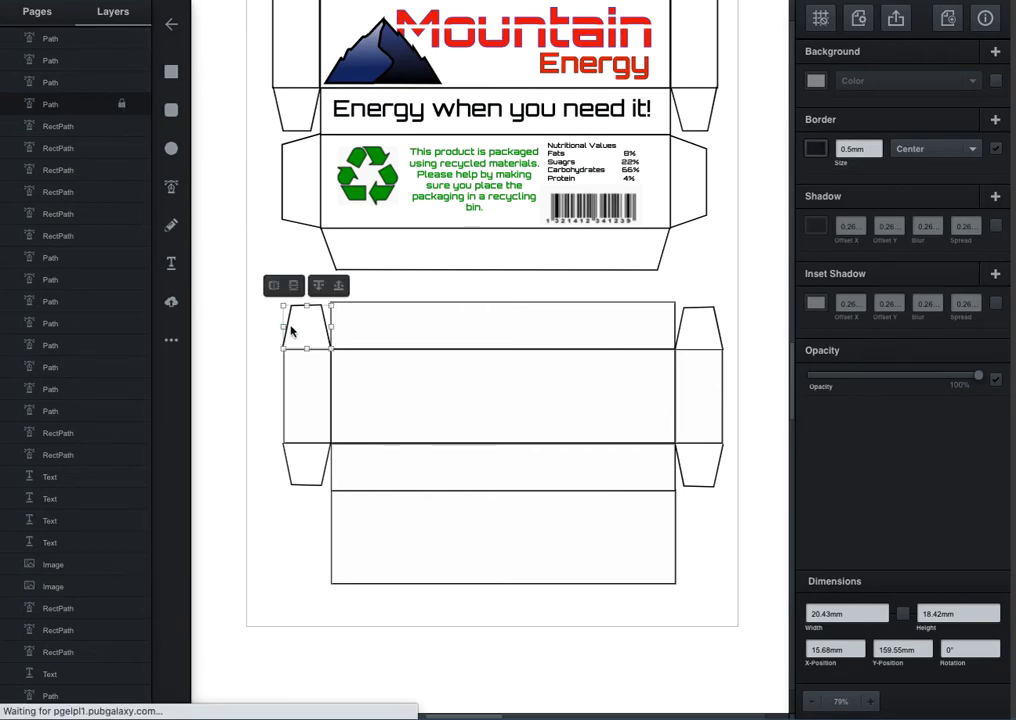
pyautogui.click(276, 313)
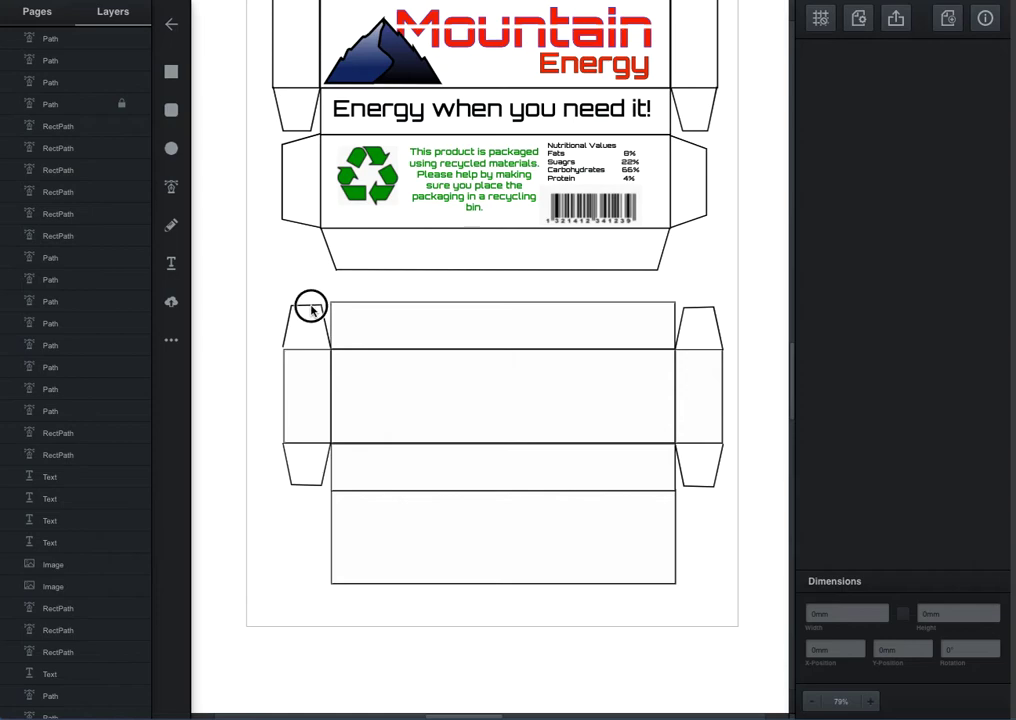
# Step: Select the whole new net without the finished box above and lock all ten of its panel and flap layers
pyautogui.moveTo(268, 270); pyautogui.dragTo(731, 615)
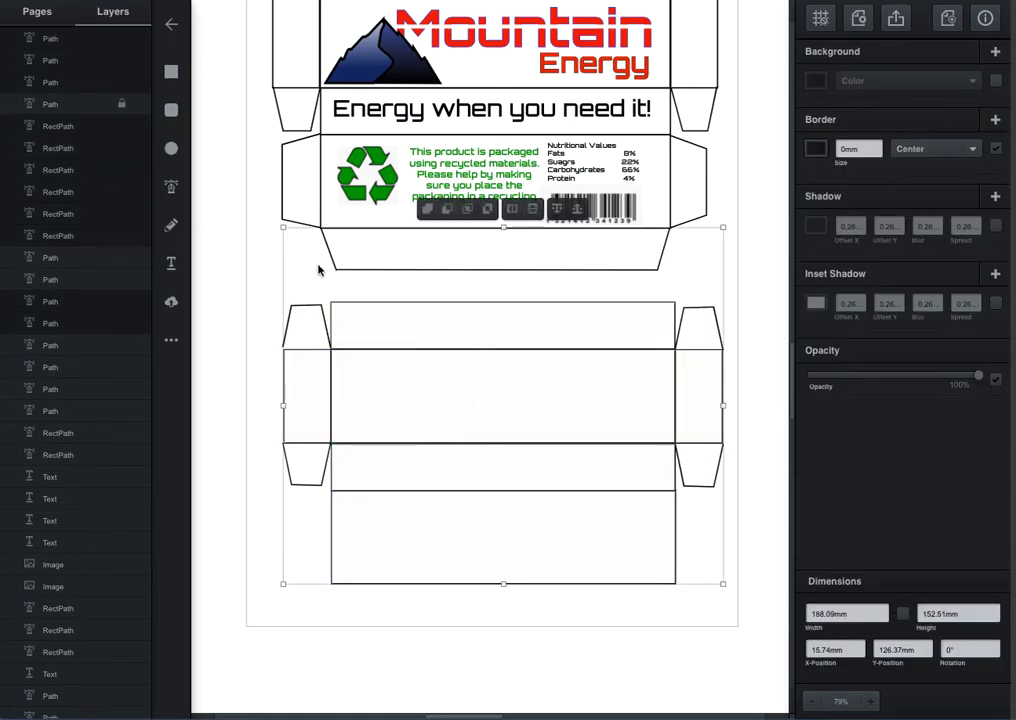
pyautogui.click(680, 609)
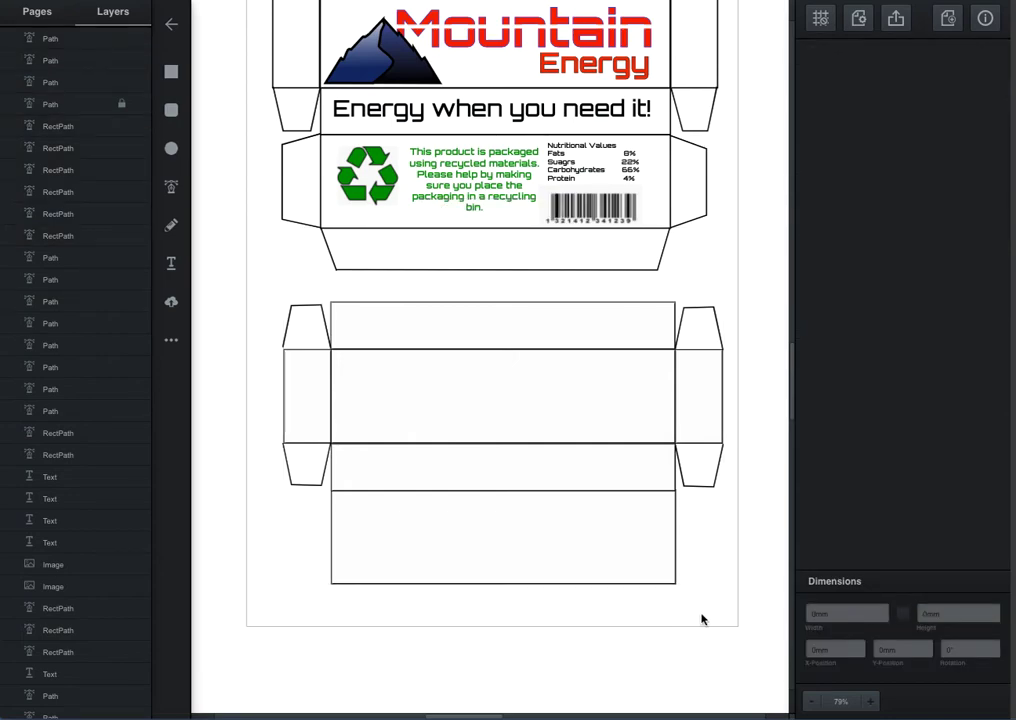
pyautogui.moveTo(710, 607); pyautogui.dragTo(306, 324)
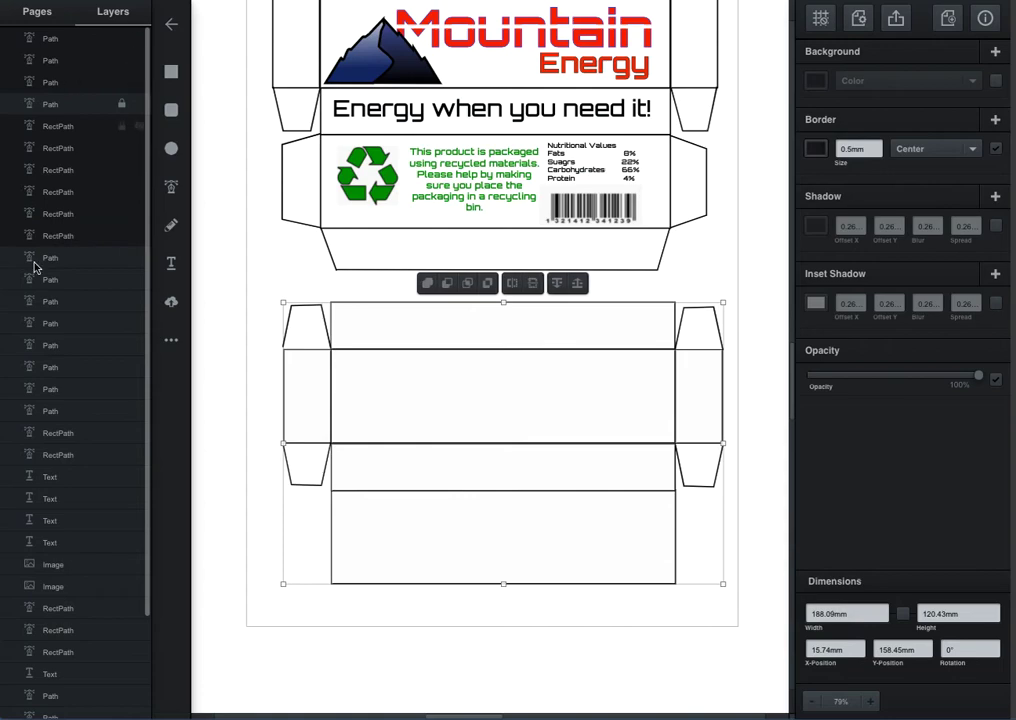
pyautogui.click(121, 39)
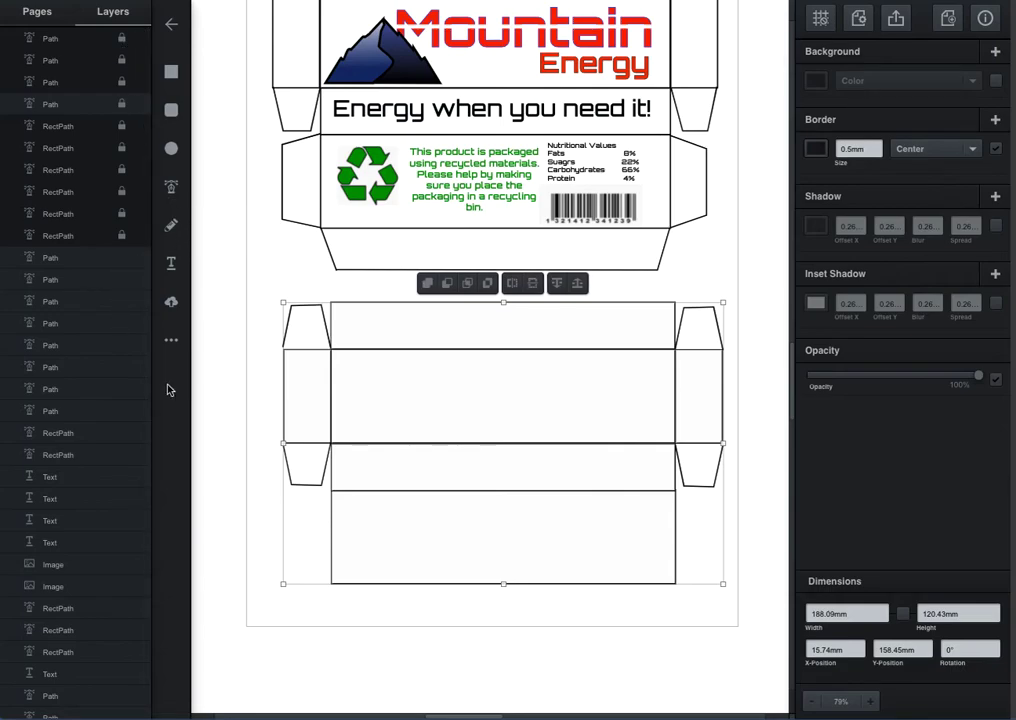
pyautogui.click(320, 399)
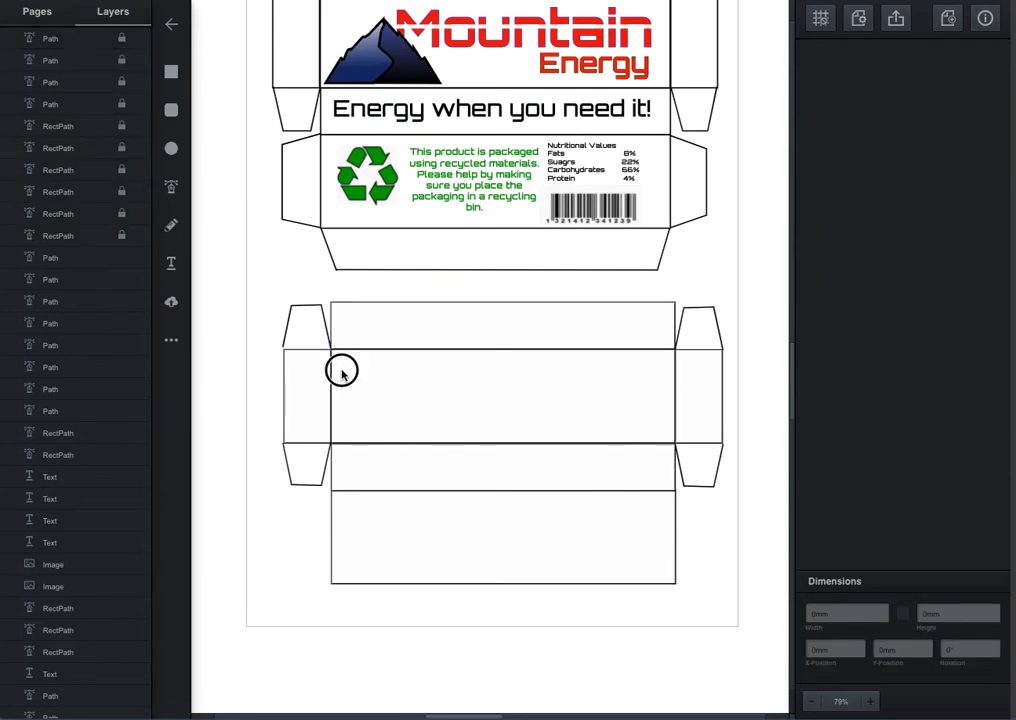
# Step: Move the two pieces of the mountain logo from the finished box to the new net's upper-left flap, at about X 16 mm, Y 148.5 mm
pyautogui.scroll(1, 494, 431)
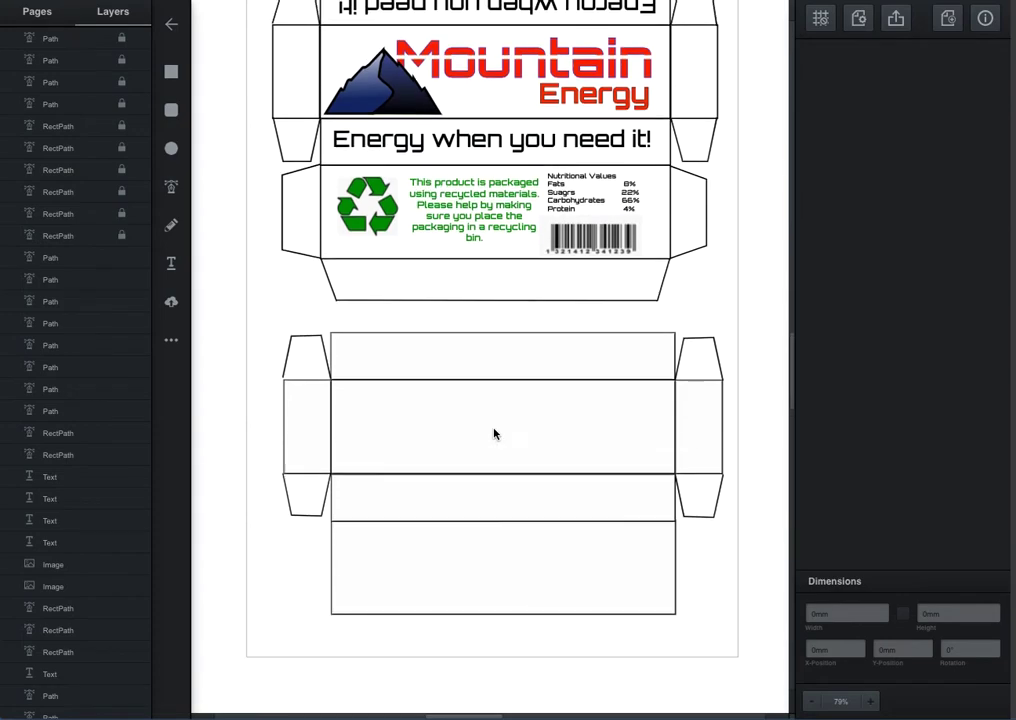
pyautogui.click(377, 95)
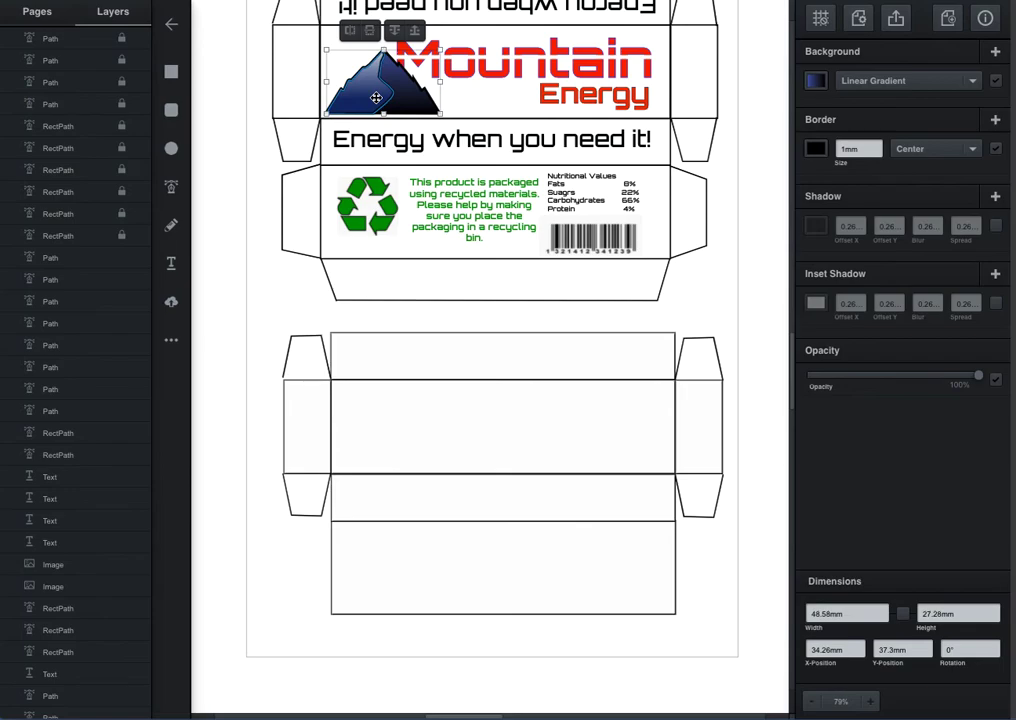
pyautogui.press('Escape')
pyautogui.click(369, 98)
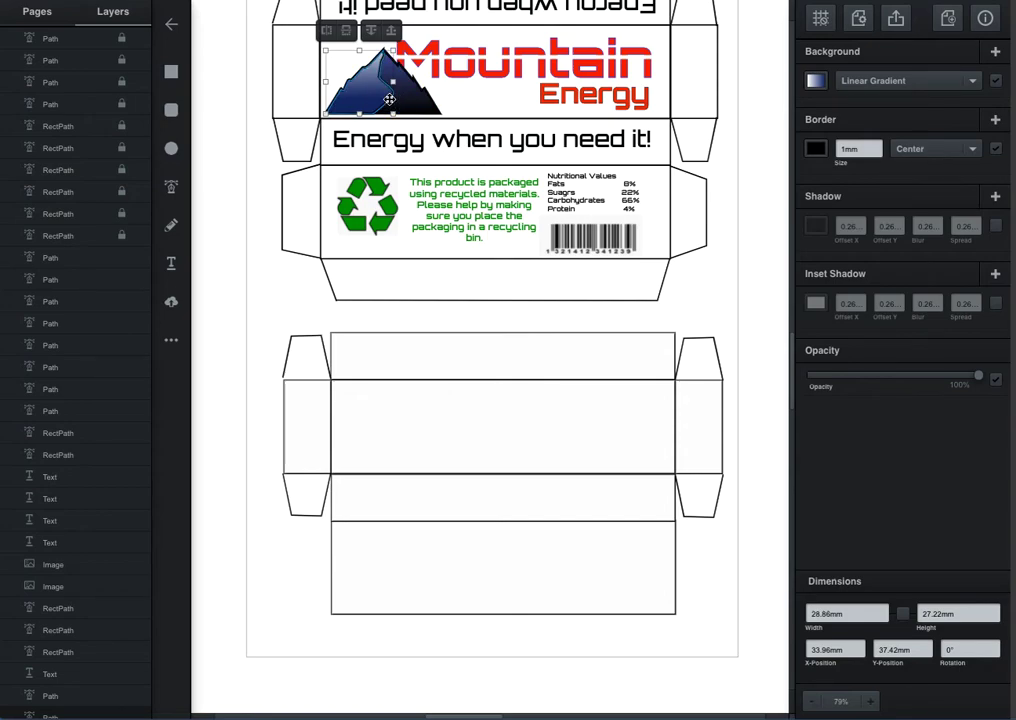
pyautogui.moveTo(390, 103); pyautogui.dragTo(283, 374)
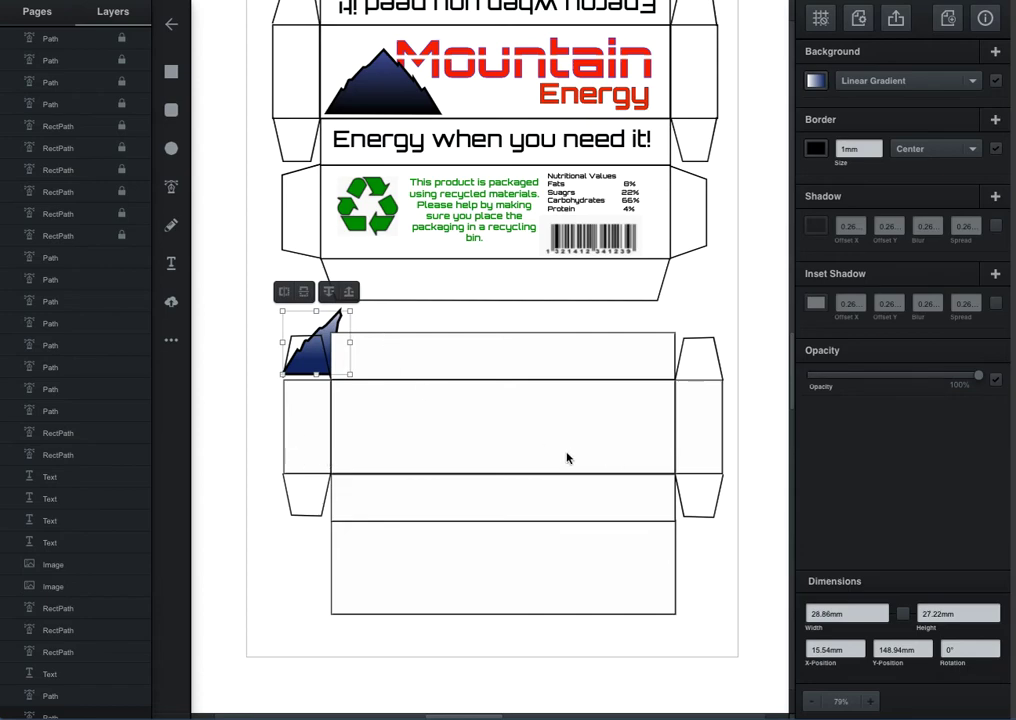
pyautogui.moveTo(381, 84); pyautogui.dragTo(326, 321)
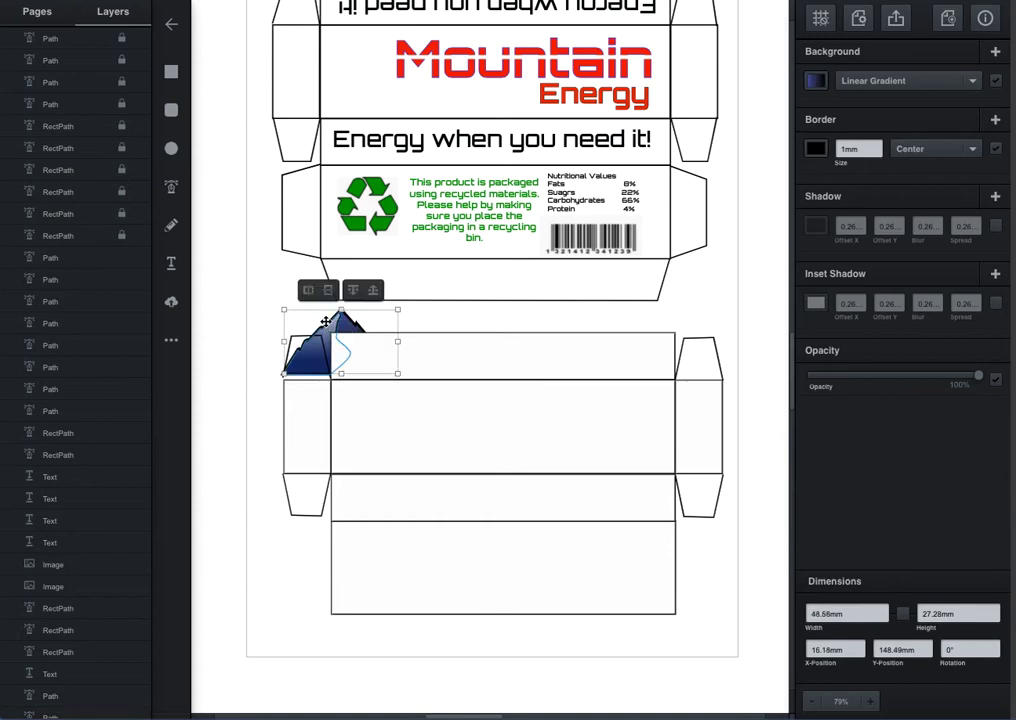
# Step: Group the mountain pieces and move the group to about X 0.8 mm, Y 145.5 mm
pyautogui.moveTo(258, 313); pyautogui.dragTo(358, 324)
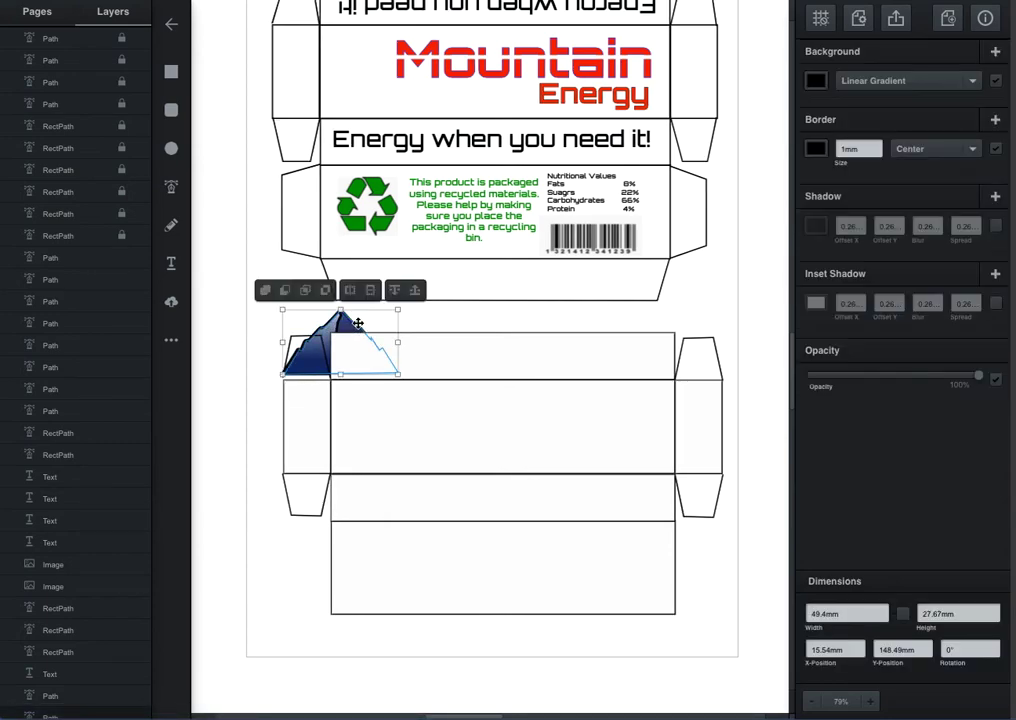
pyautogui.rightClick(337, 318)
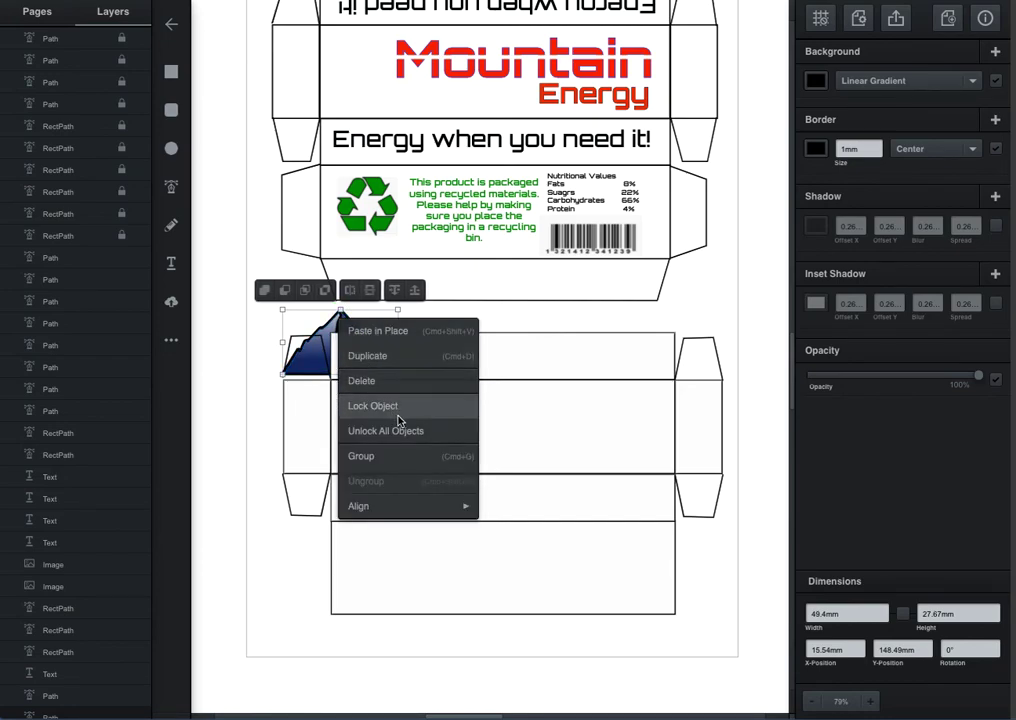
pyautogui.click(378, 460)
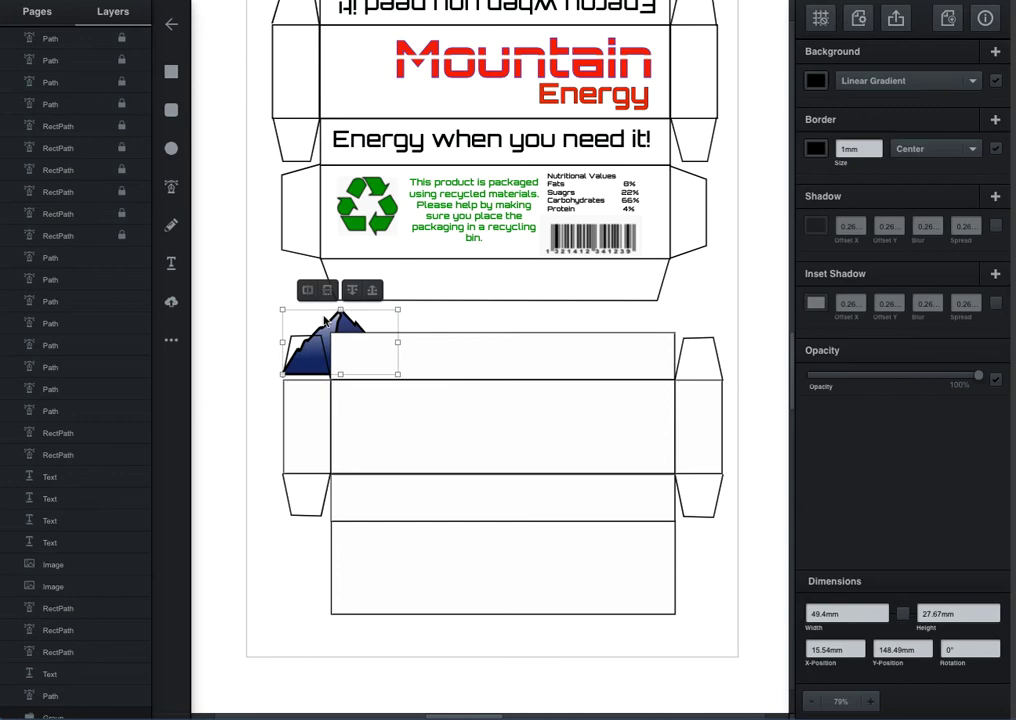
pyautogui.moveTo(331, 326); pyautogui.dragTo(302, 311)
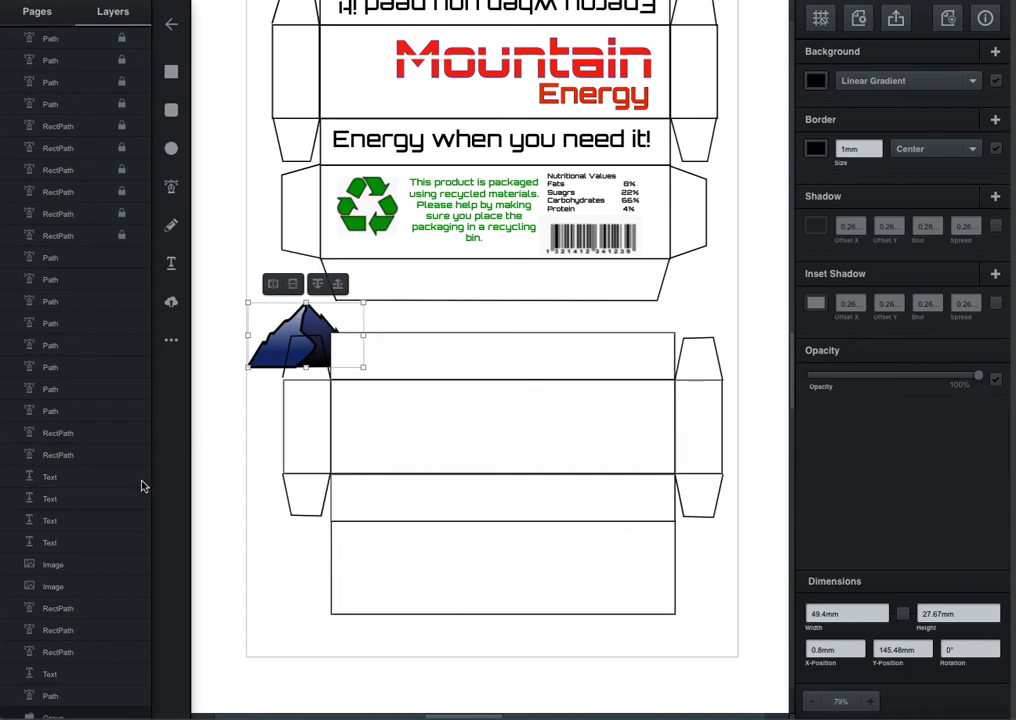
# Step: Bring the mountain group forward to the very top of the layer order, above the new net's locked layers
pyautogui.scroll(-2, 130, 655)
pyautogui.scroll(-1, 90, 652)
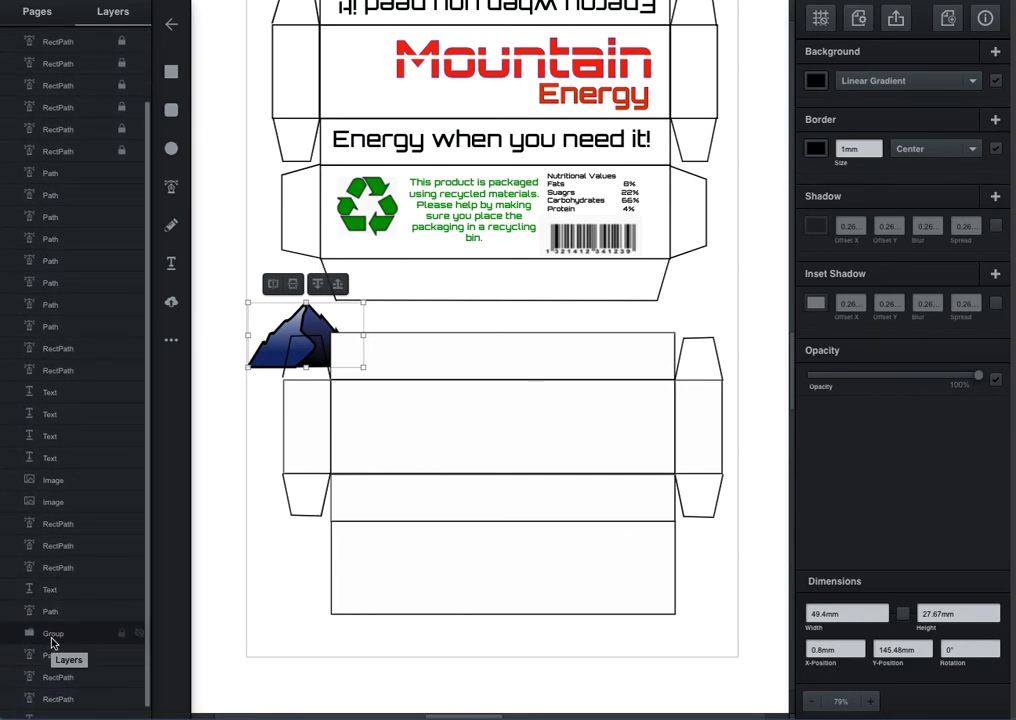
pyautogui.scroll(4, 86, 300)
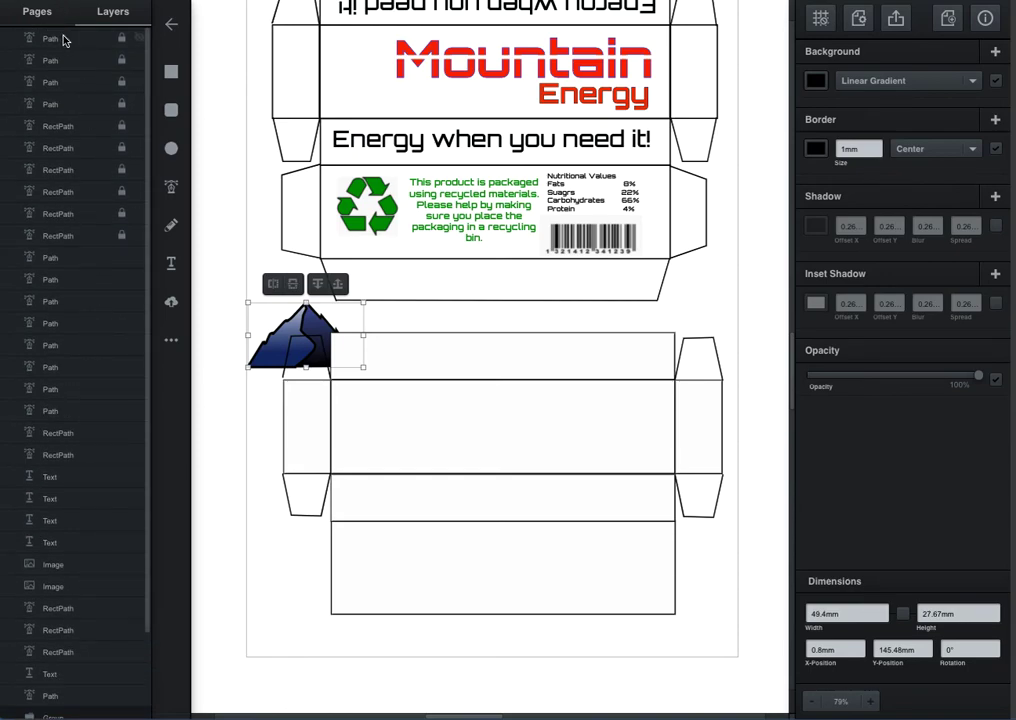
pyautogui.scroll(1, 204, 506)
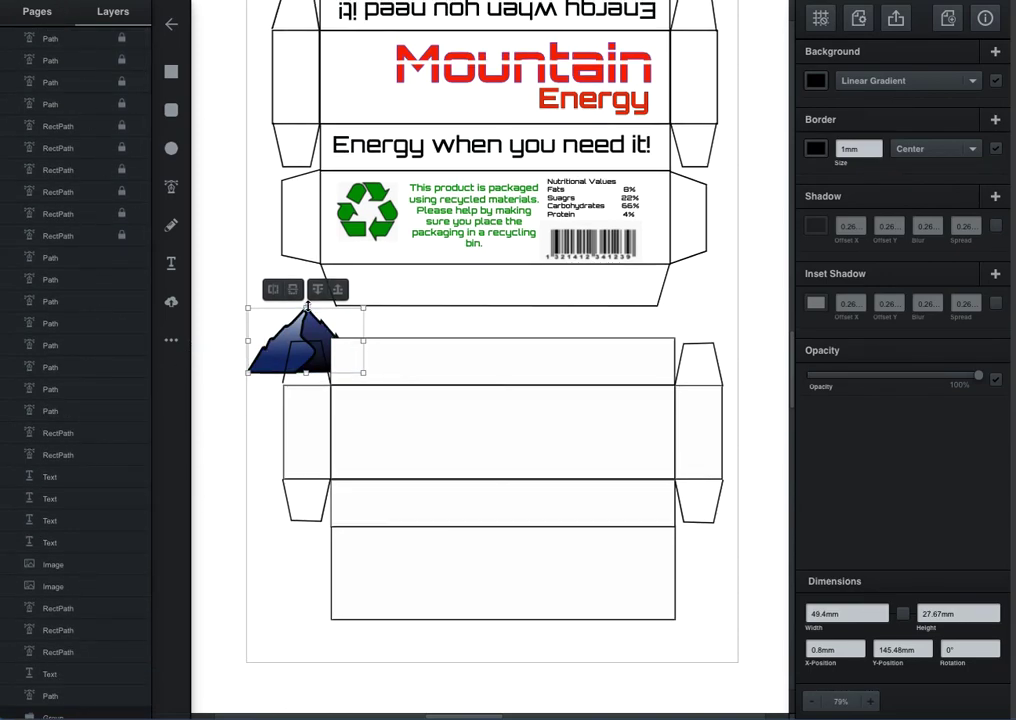
pyautogui.click(340, 292)
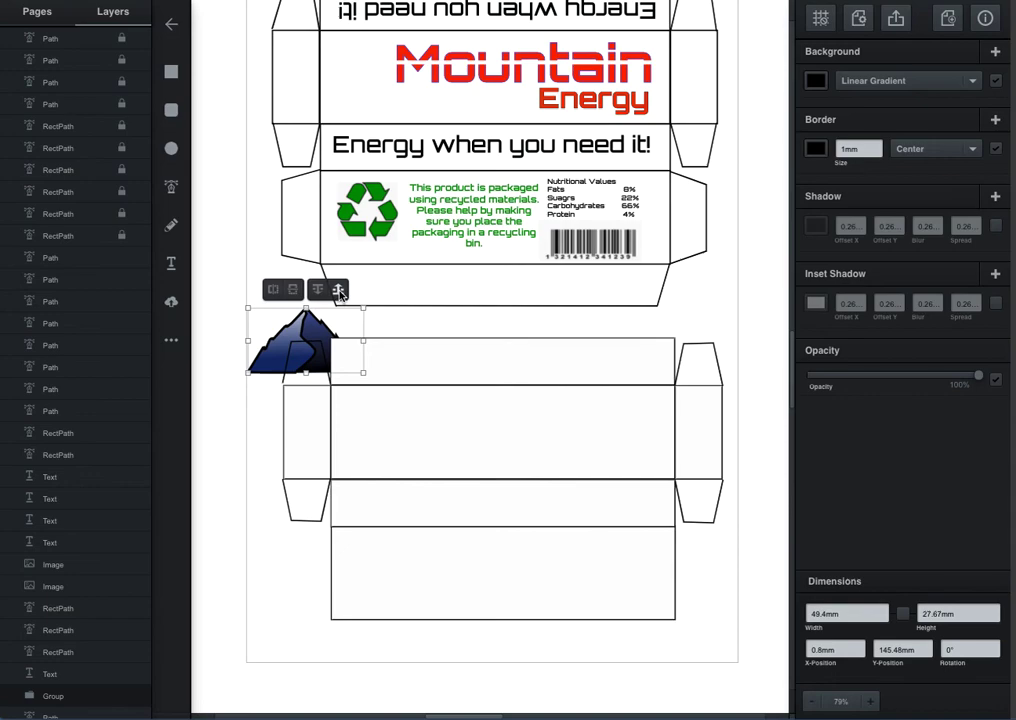
pyautogui.click(340, 292)
pyautogui.click(340, 292)
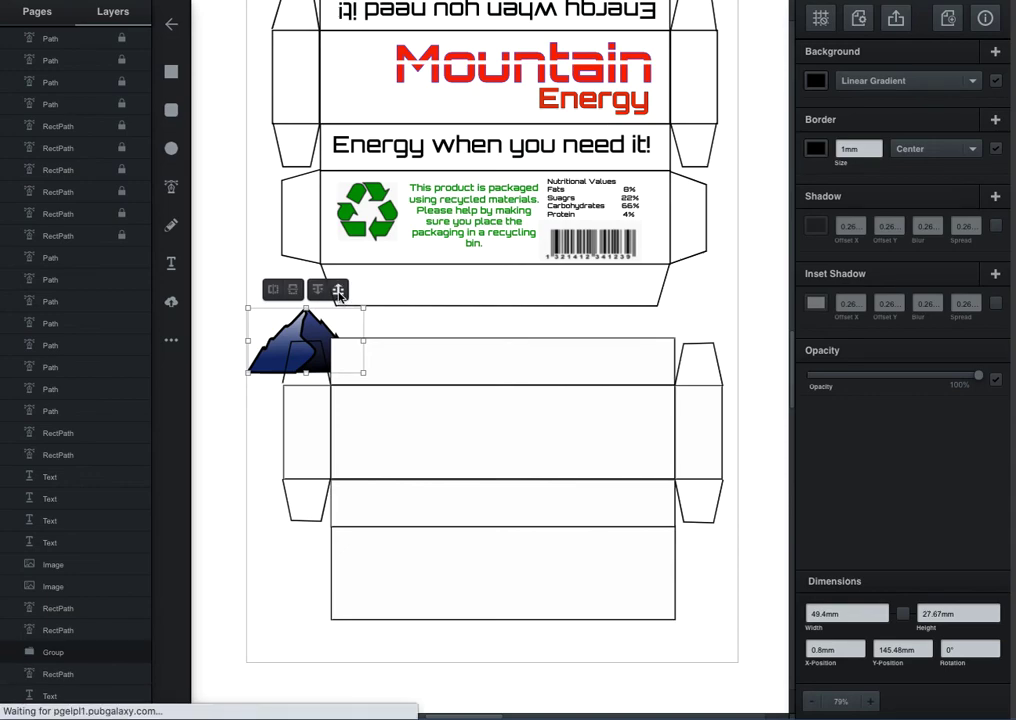
pyautogui.click(340, 292)
pyautogui.click(340, 292)
pyautogui.click(340, 292)
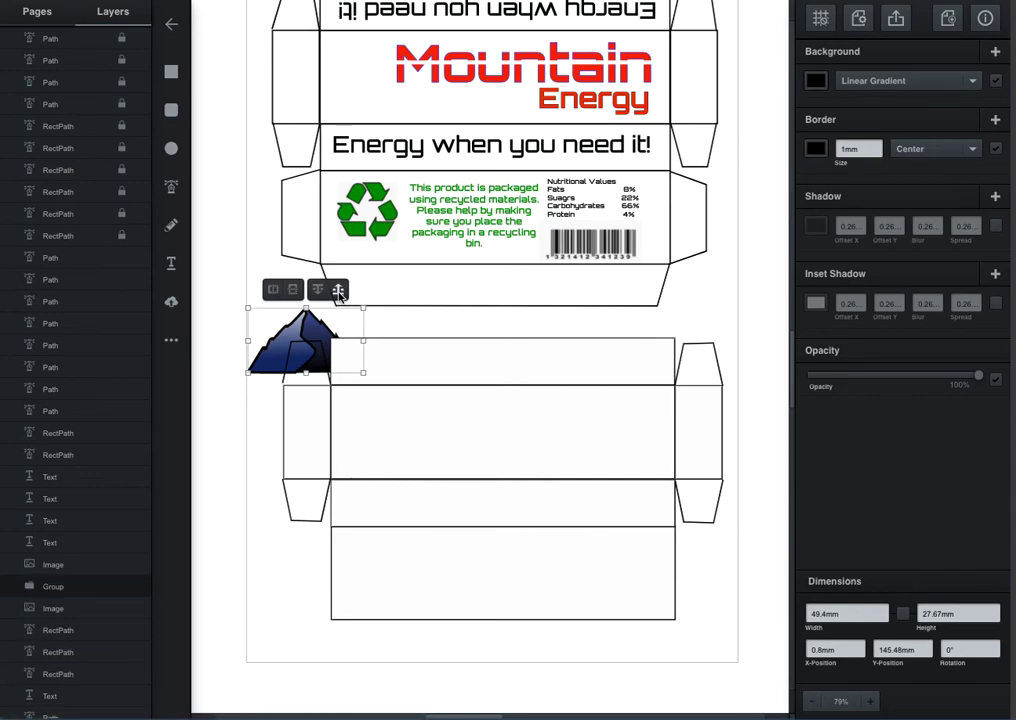
pyautogui.moveTo(72, 588)
pyautogui.mouseDown()
pyautogui.moveTo(111, 495)
pyautogui.moveTo(120, 376)
pyautogui.moveTo(82, 36)
pyautogui.mouseUp()
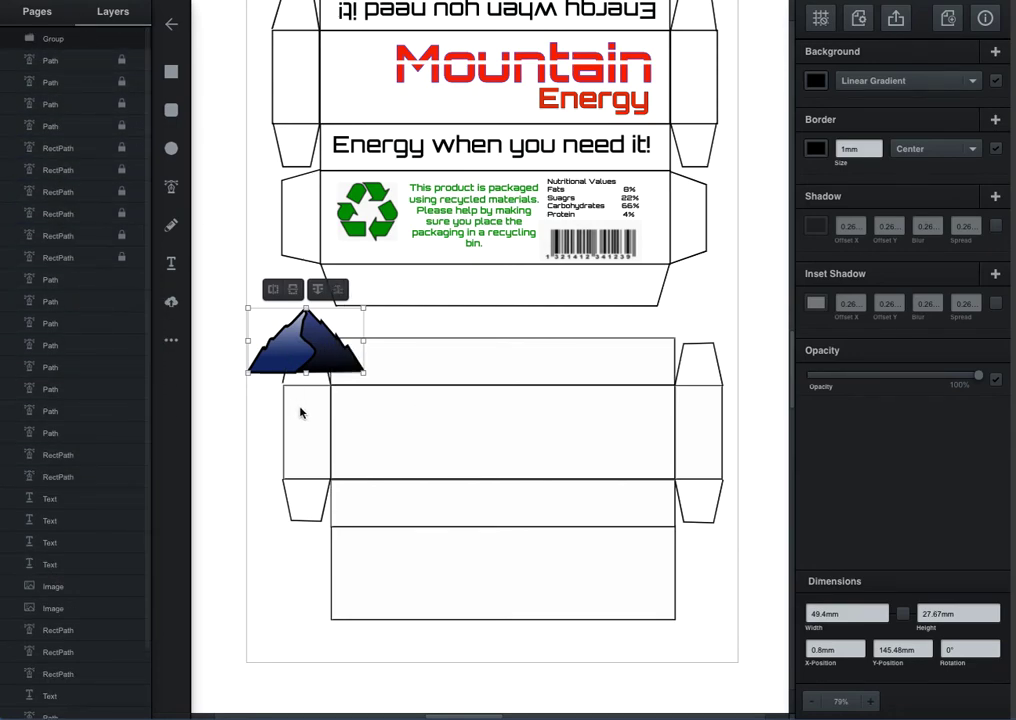
# Step: Move the mountain group into the lower-left of the new net's main panel and enlarge it to about 56.4 by 35 mm
pyautogui.moveTo(313, 349); pyautogui.dragTo(396, 450)
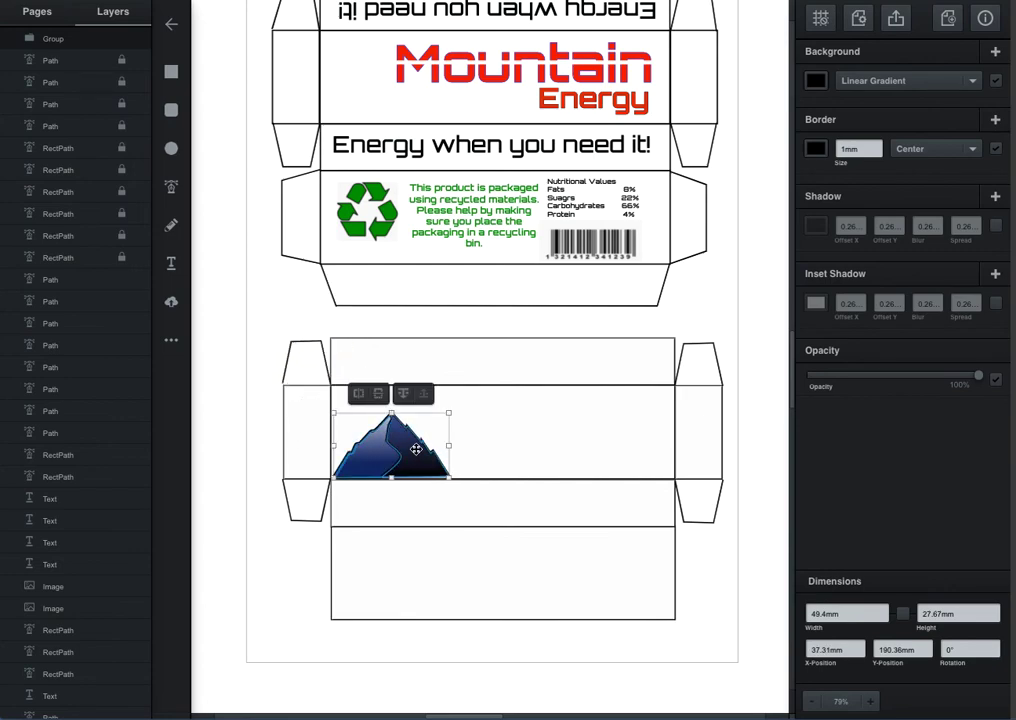
pyautogui.moveTo(448, 413)
pyautogui.mouseDown()
pyautogui.moveTo(474, 395)
pyautogui.moveTo(576, 410)
pyautogui.moveTo(463, 399)
pyautogui.mouseUp()
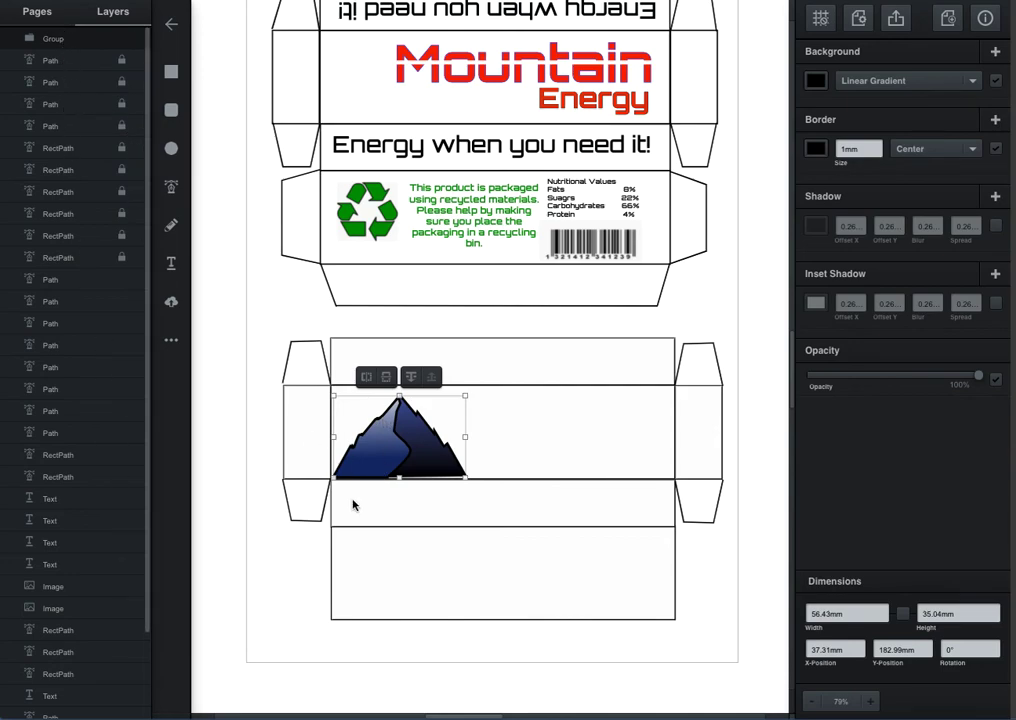
# Step: Send the mountain group back one layer, bring it to the front again and deselect it
pyautogui.click(423, 380)
pyautogui.click(432, 380)
pyautogui.click(413, 379)
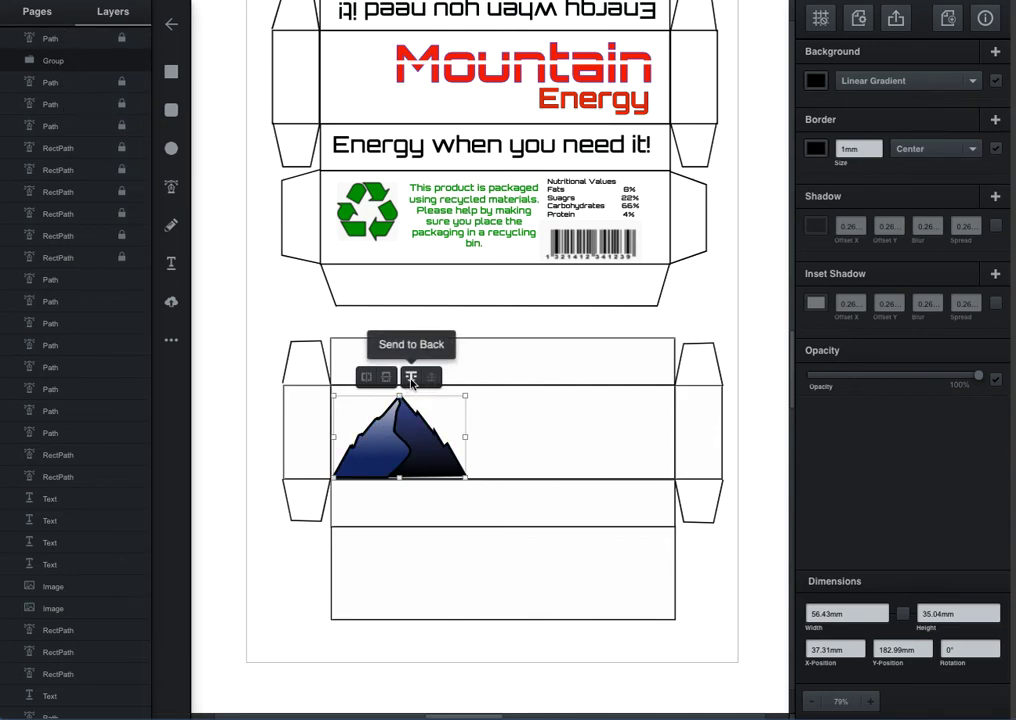
pyautogui.click(432, 379)
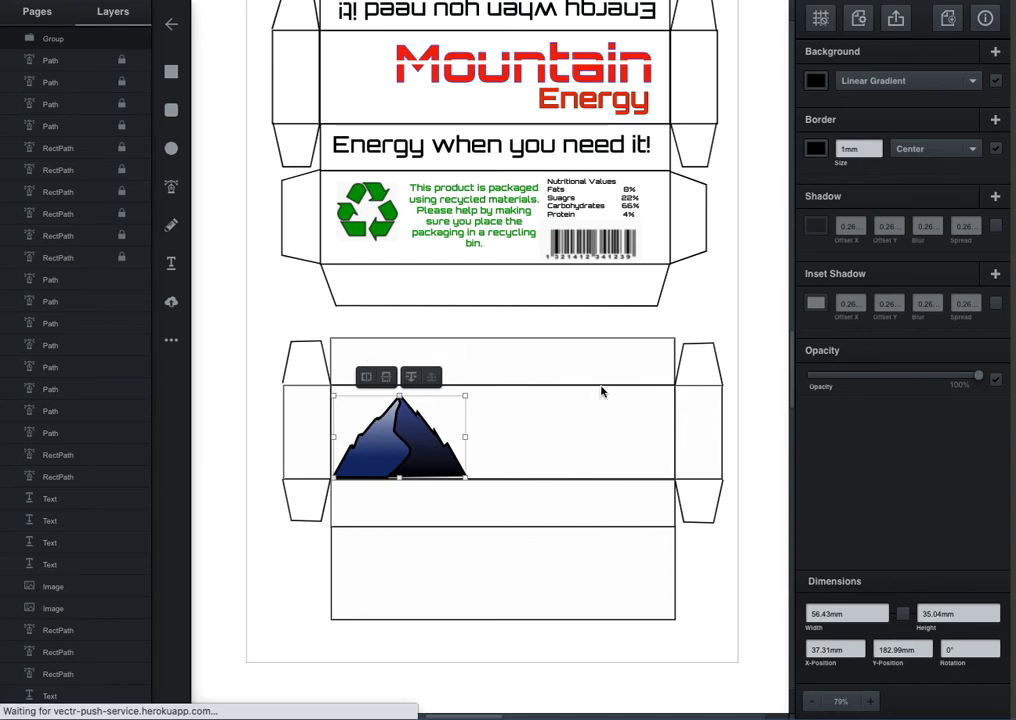
pyautogui.click(604, 378)
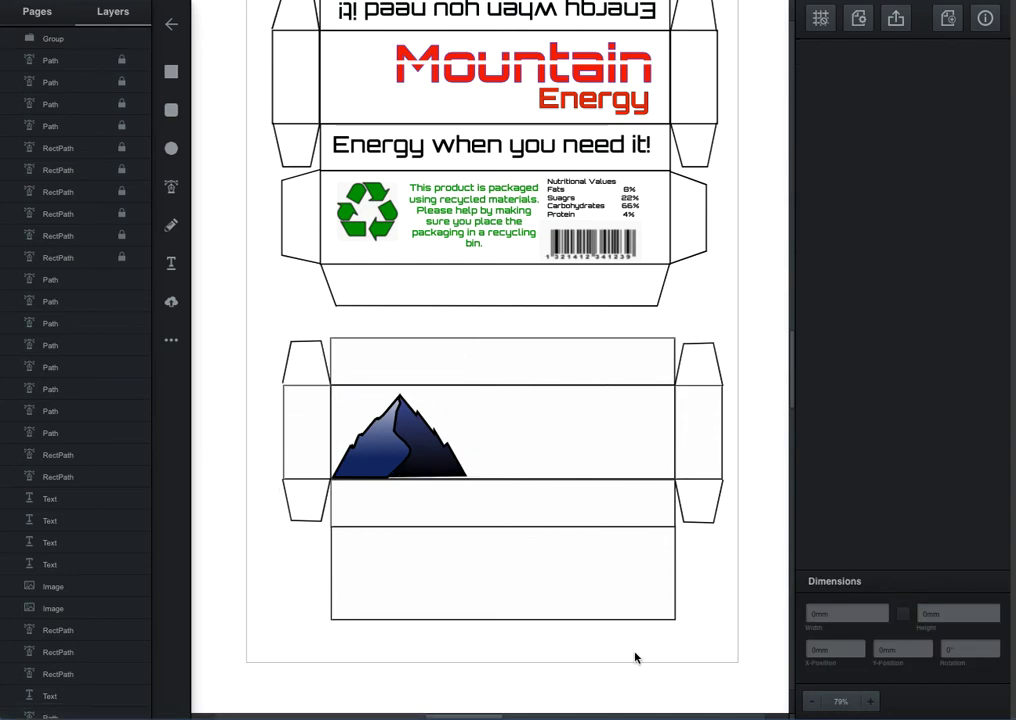
# Step: Unlock all panel and flap layers of the new net and select its main panel
pyautogui.click(122, 62)
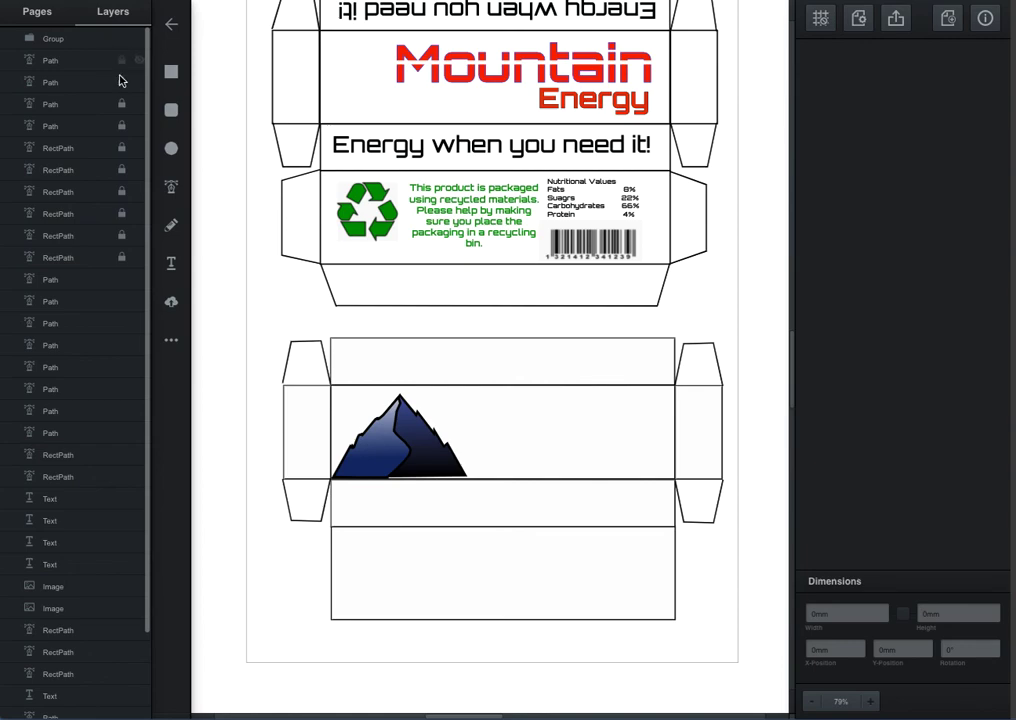
pyautogui.click(121, 82)
pyautogui.click(122, 104)
pyautogui.click(122, 150)
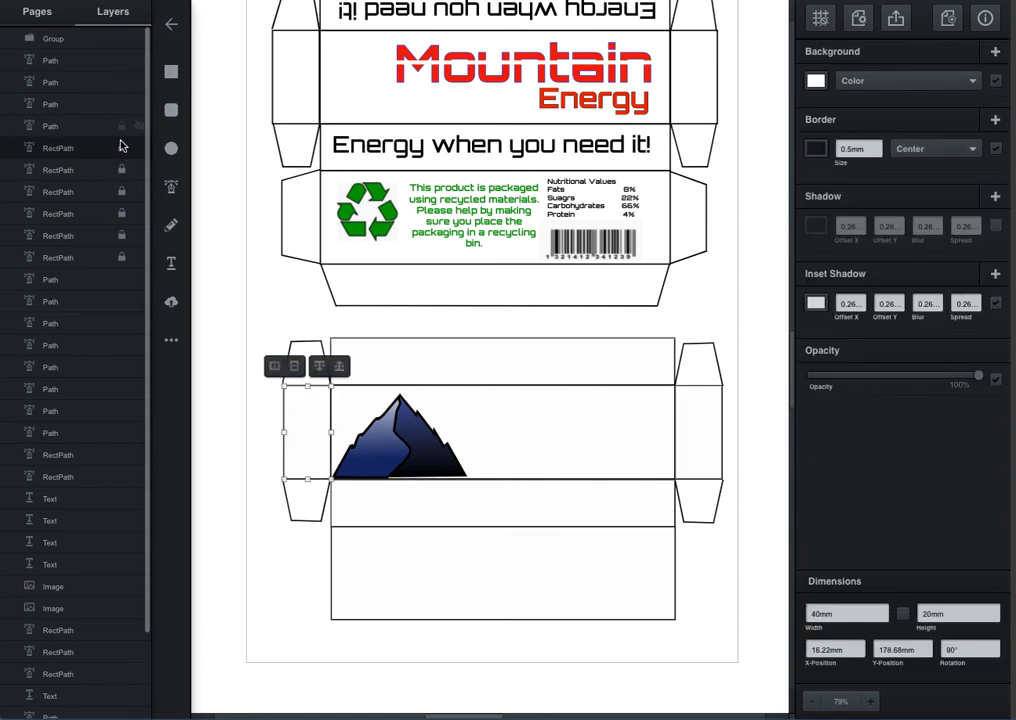
pyautogui.click(122, 170)
pyautogui.click(122, 192)
pyautogui.click(122, 215)
pyautogui.click(122, 240)
pyautogui.click(122, 259)
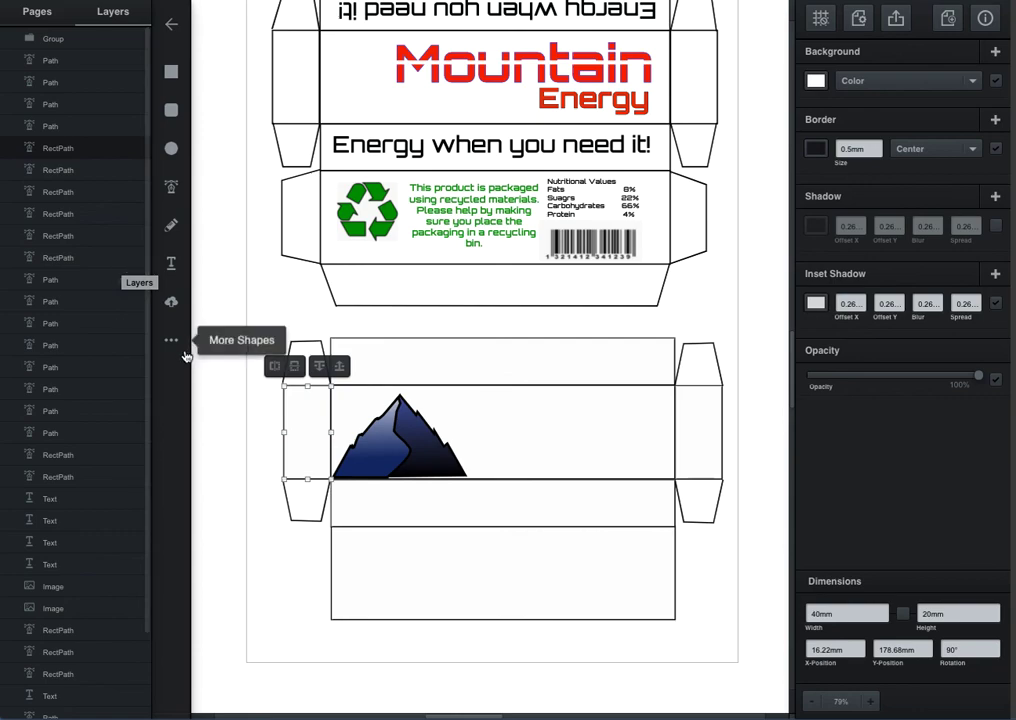
pyautogui.click(565, 418)
pyautogui.hotkey('ctrl', 'z')
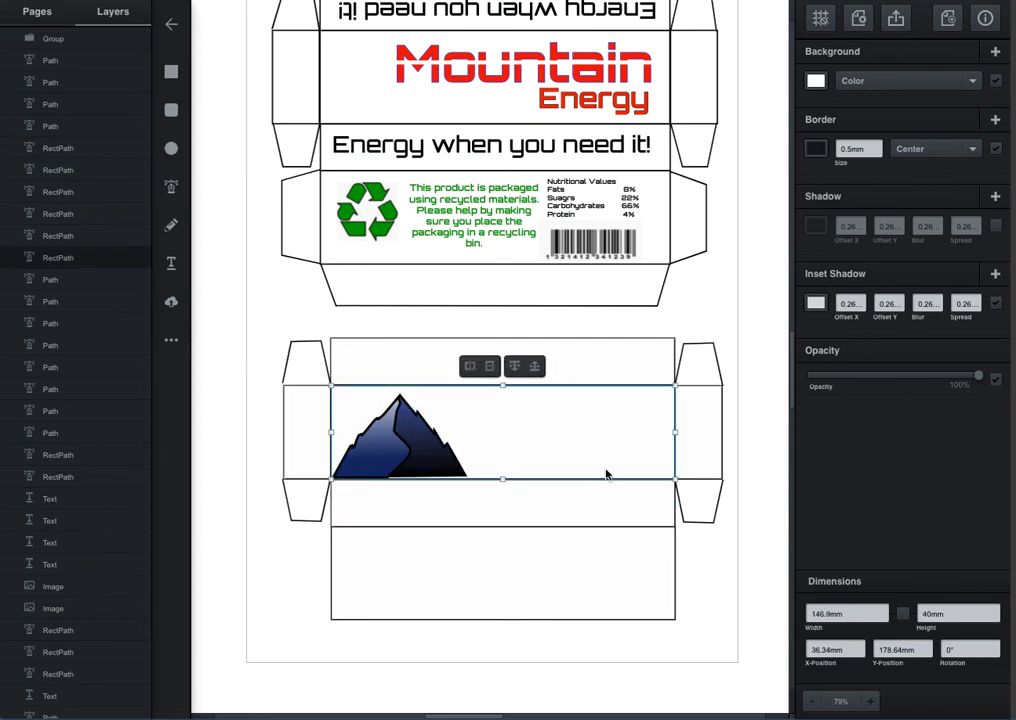